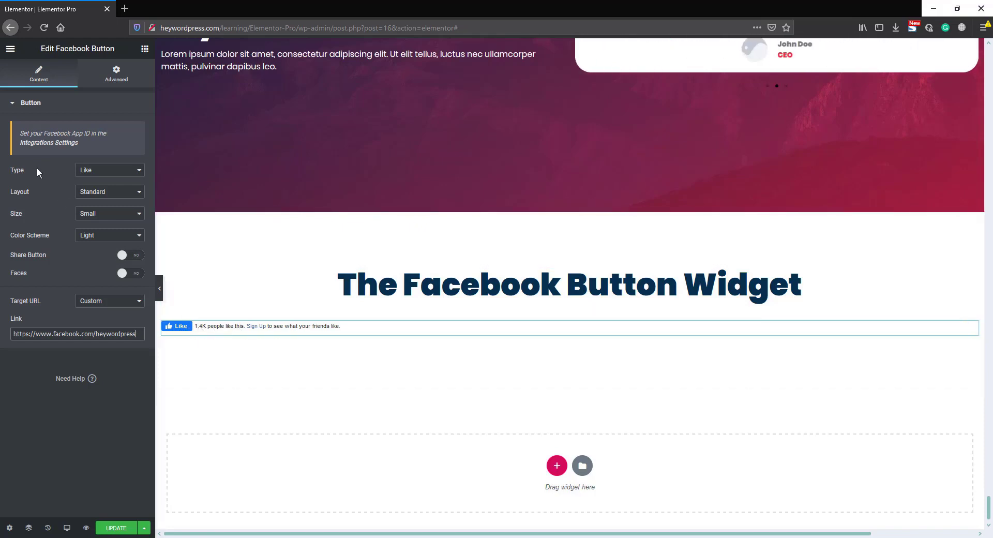
Try the Recommend type for the Facebook button.
click(95, 170)
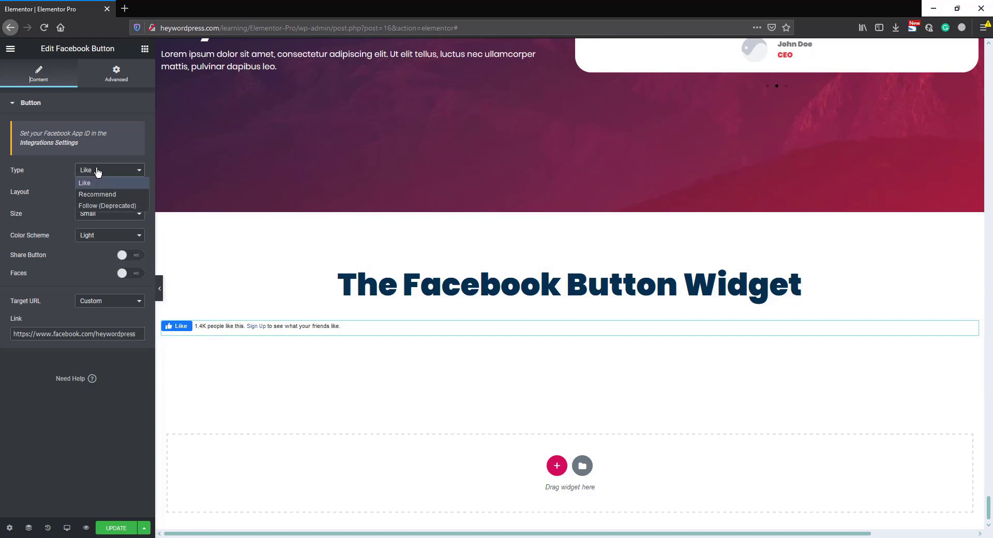
click(101, 193)
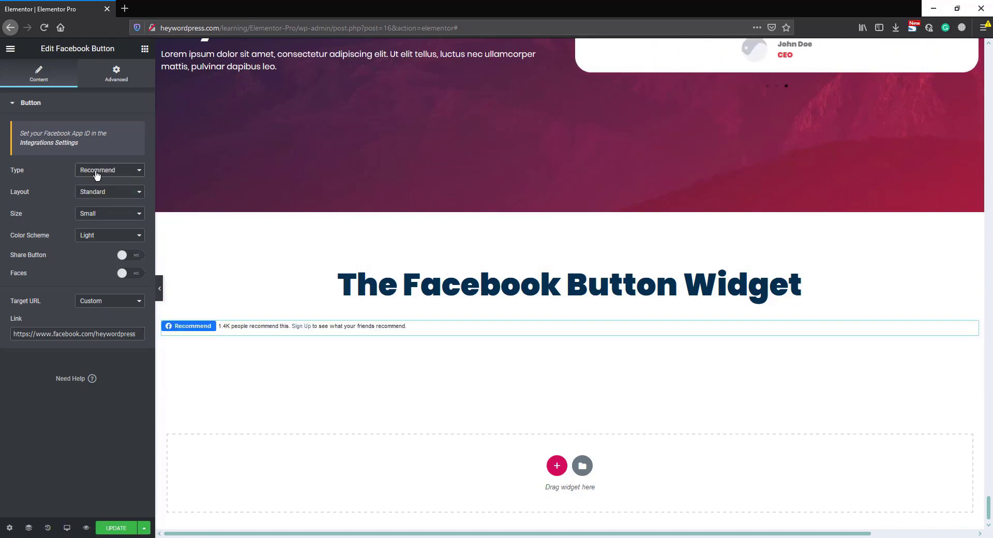
click(96, 174)
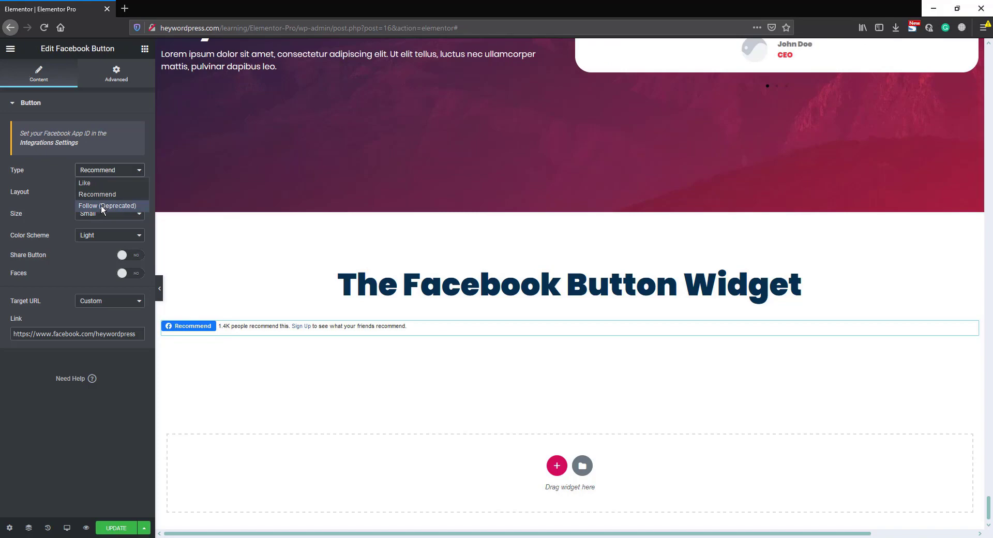
click(48, 182)
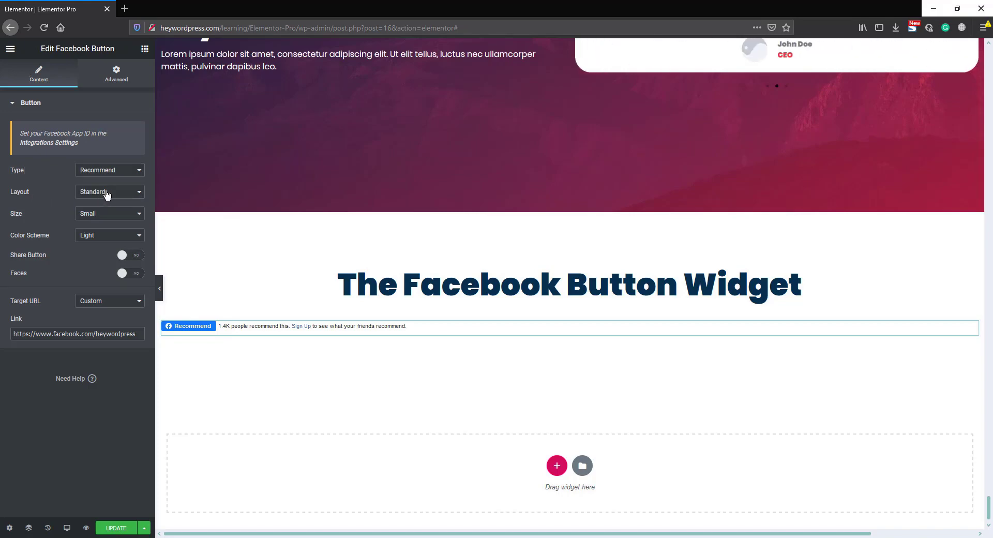
Set the Facebook button's layout to Button and its type to Like.
click(109, 195)
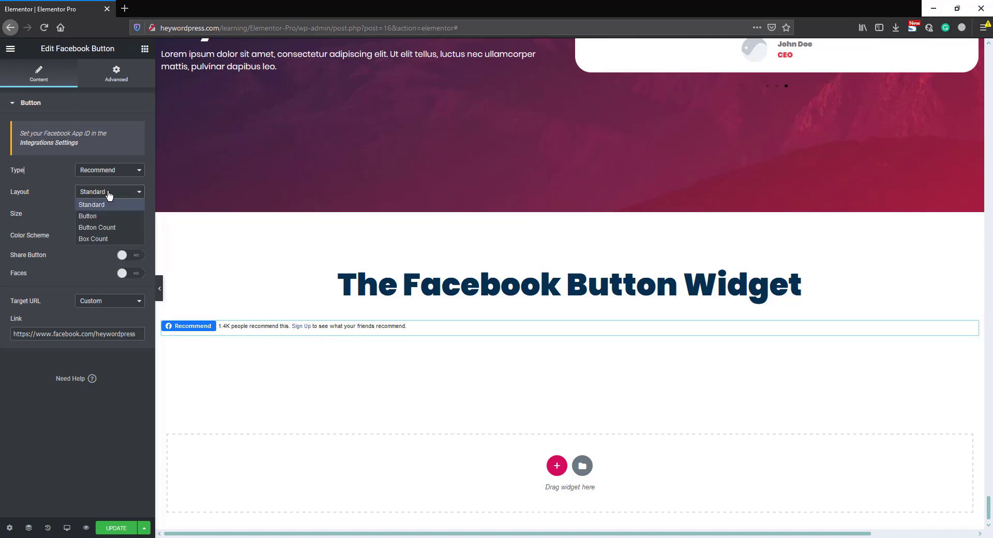
click(105, 214)
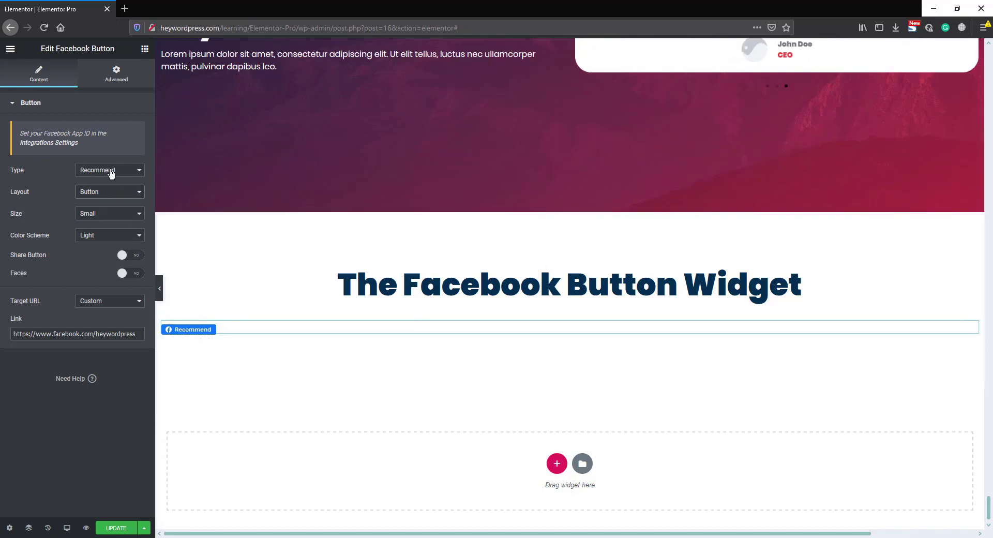
click(110, 170)
click(98, 184)
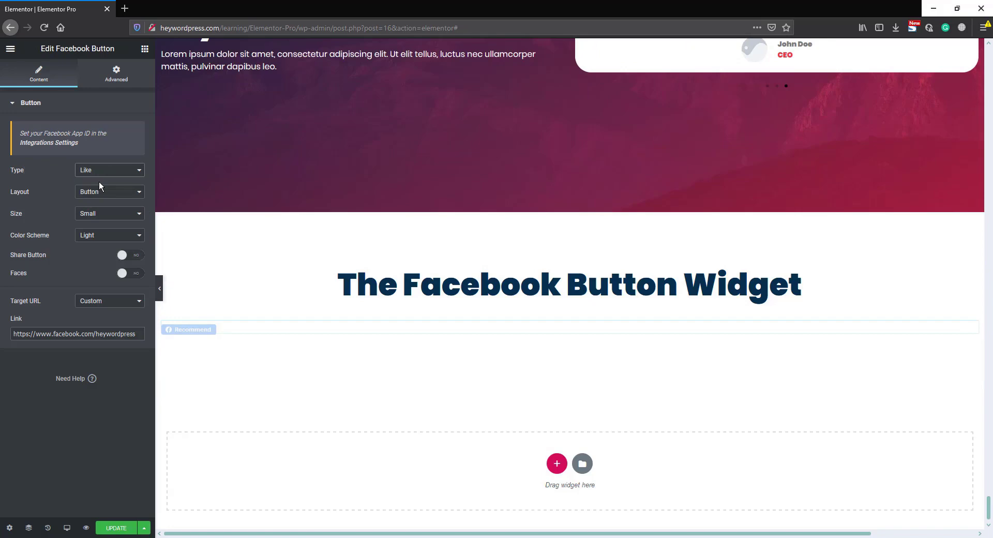
Try the Button Count layout and the Box Count layout on the Facebook button.
click(109, 195)
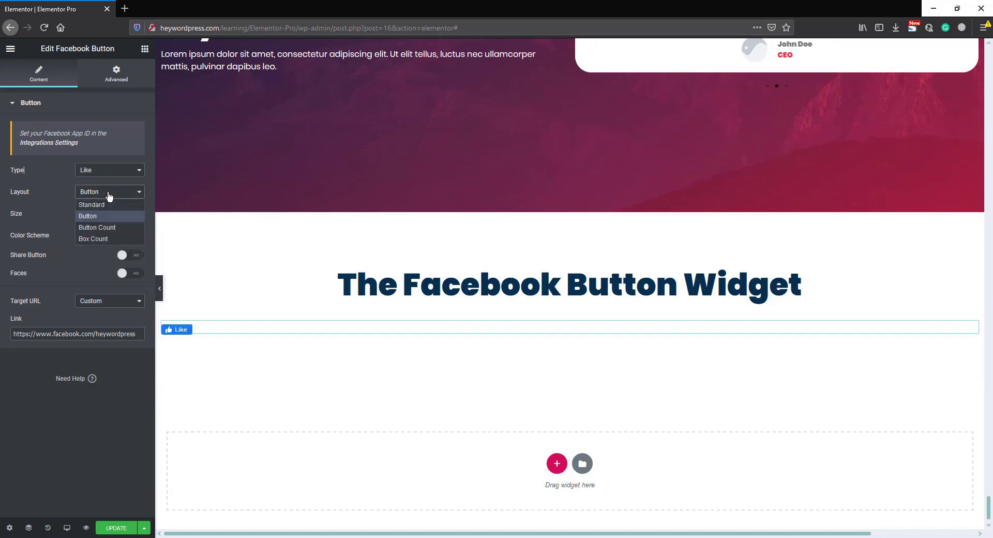
click(110, 227)
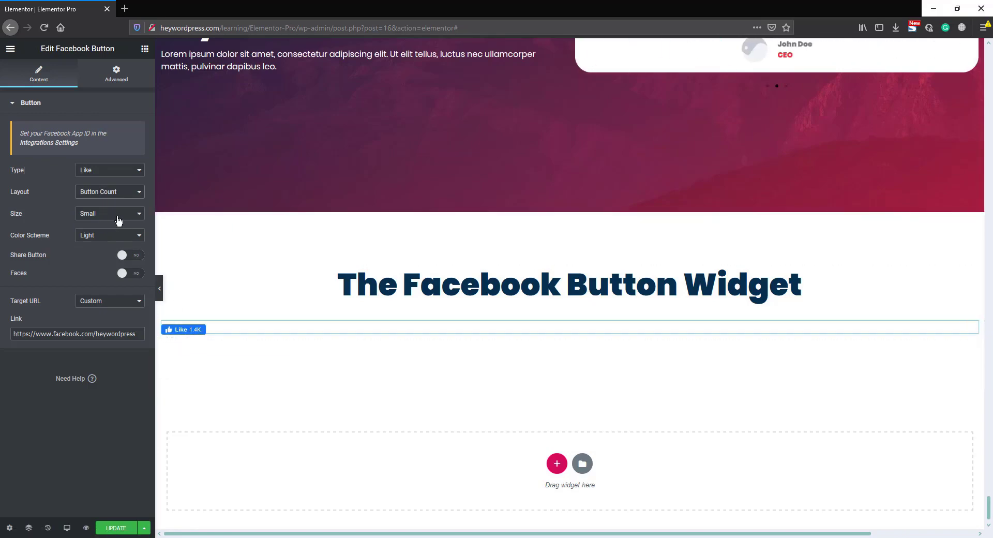
click(124, 192)
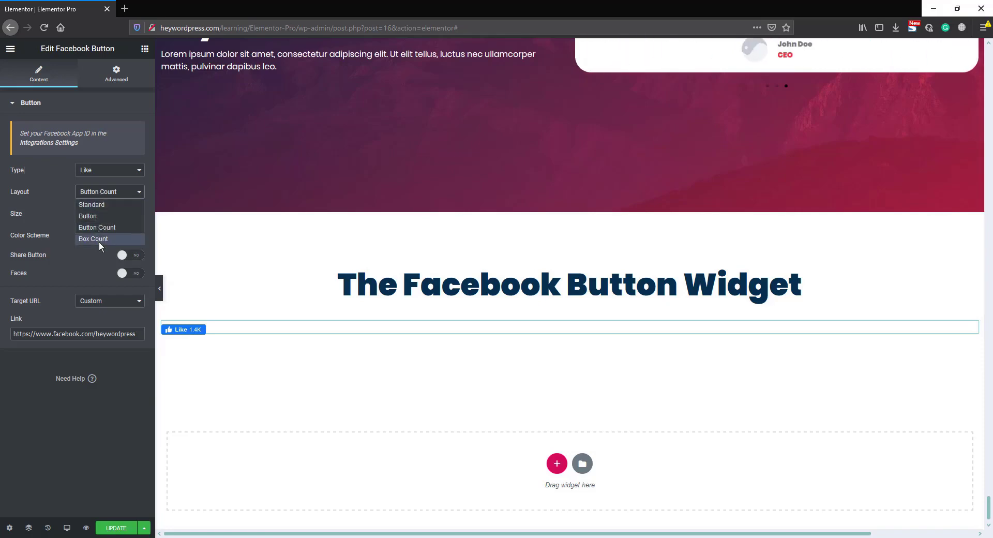
click(101, 239)
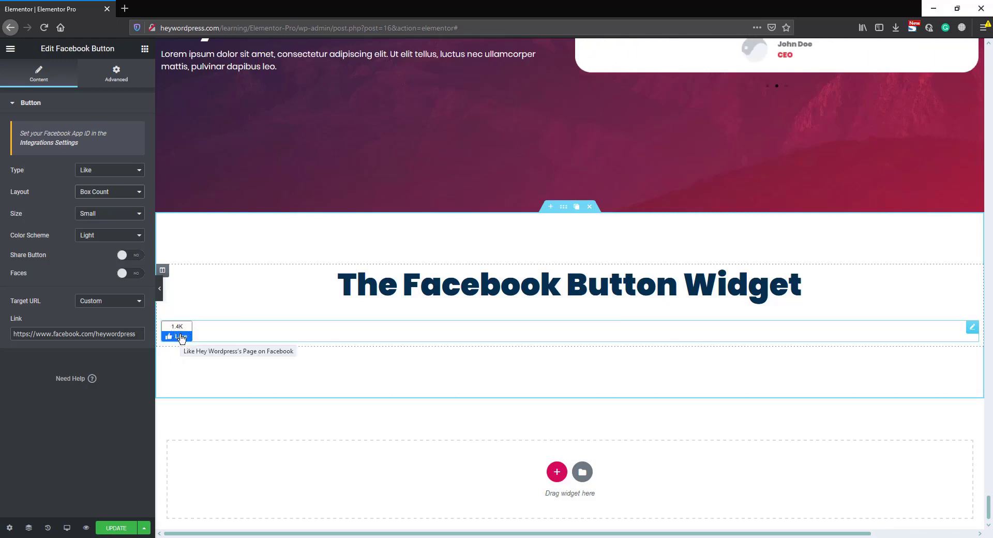
Set the Facebook button's layout to Button and its size to Large.
click(96, 192)
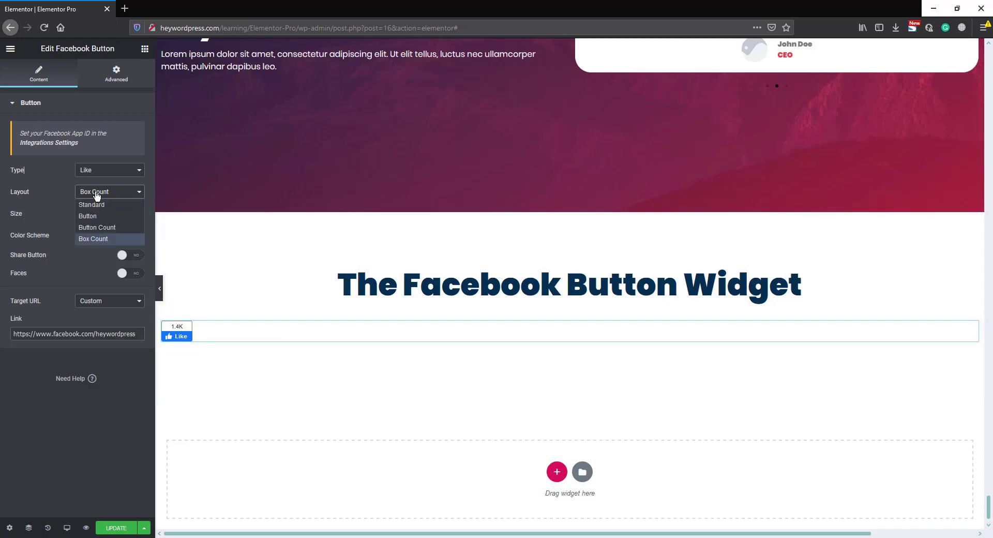
click(95, 216)
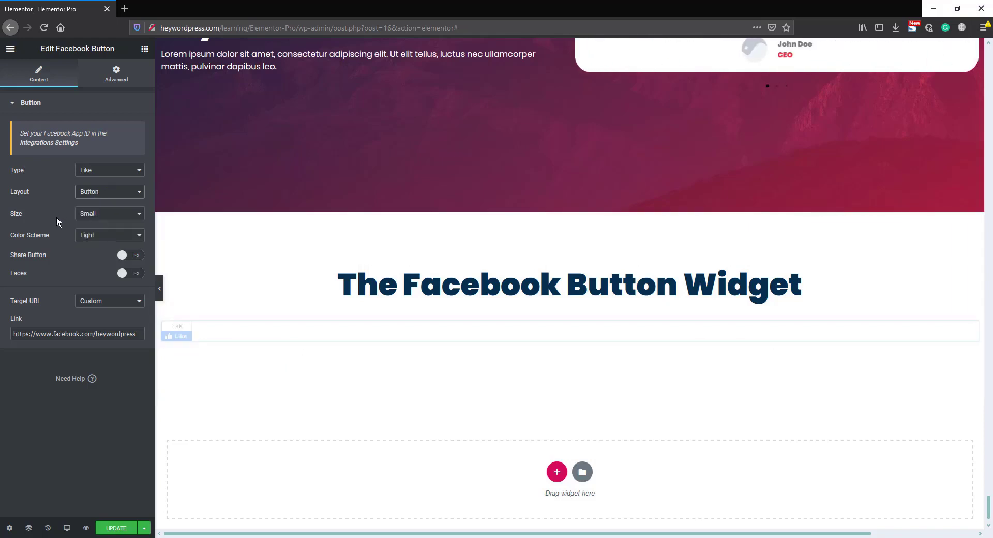
click(101, 215)
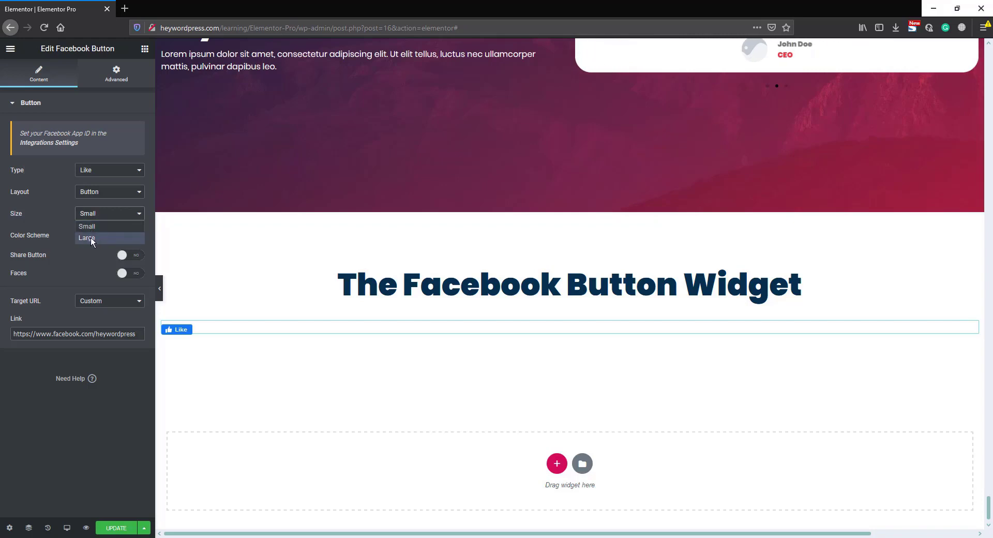
click(91, 237)
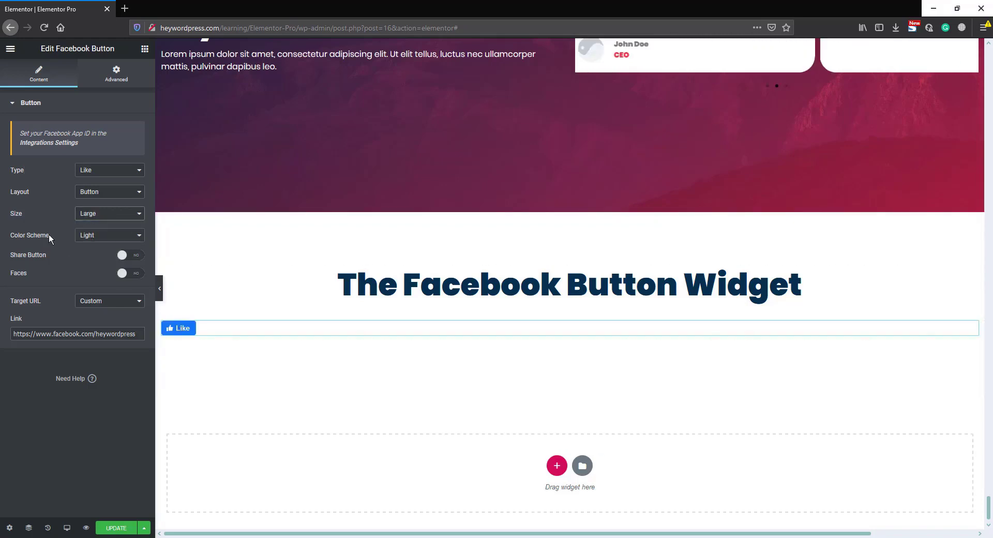
Try the Dark color scheme on the Facebook button, and return it to Light.
click(102, 237)
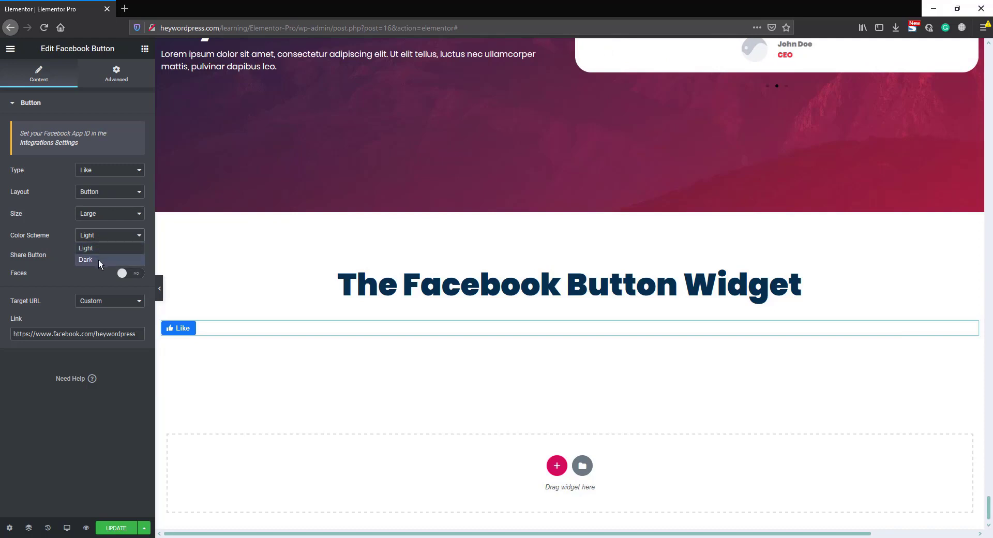
click(99, 258)
click(98, 236)
click(101, 245)
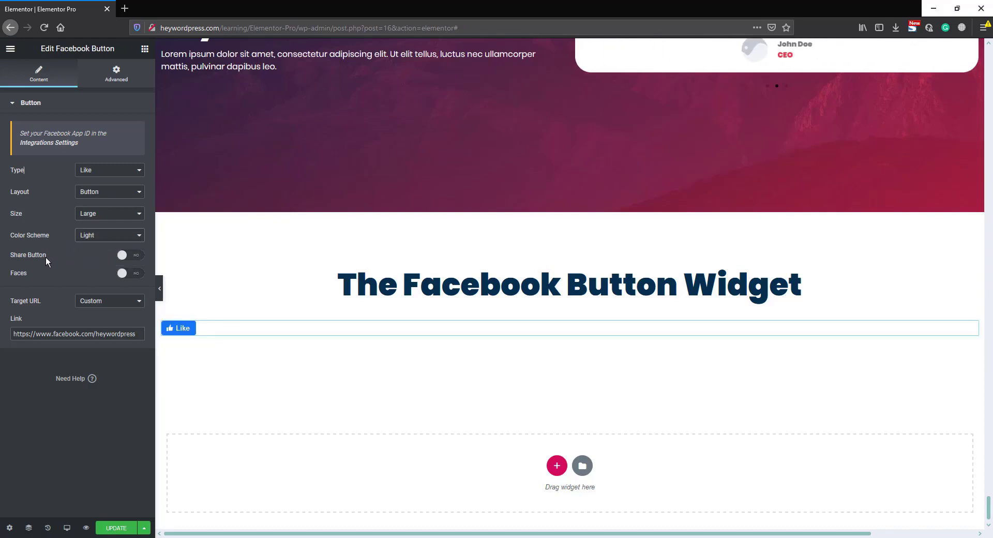
Enable the Share Button option for the Facebook button and show the widget's advanced settings.
click(137, 261)
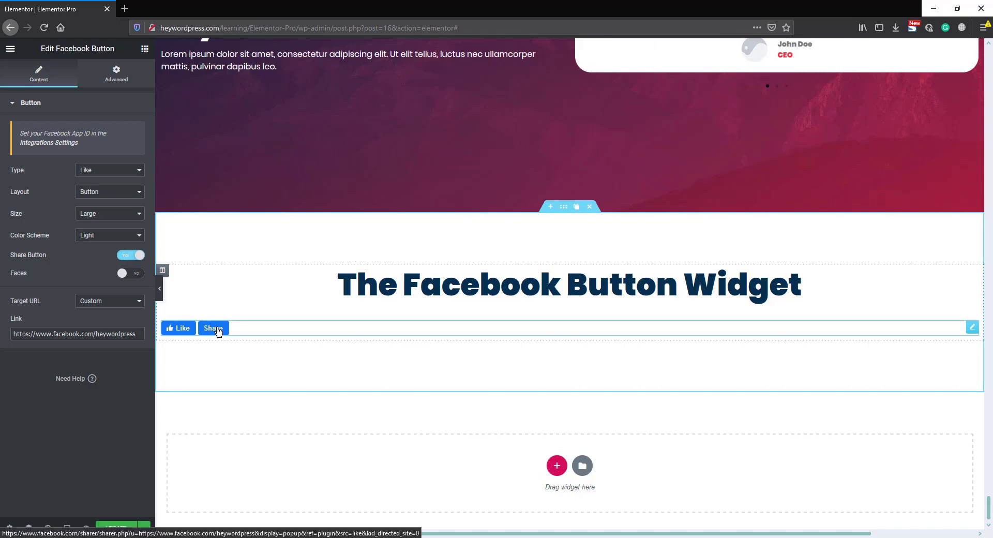
click(115, 77)
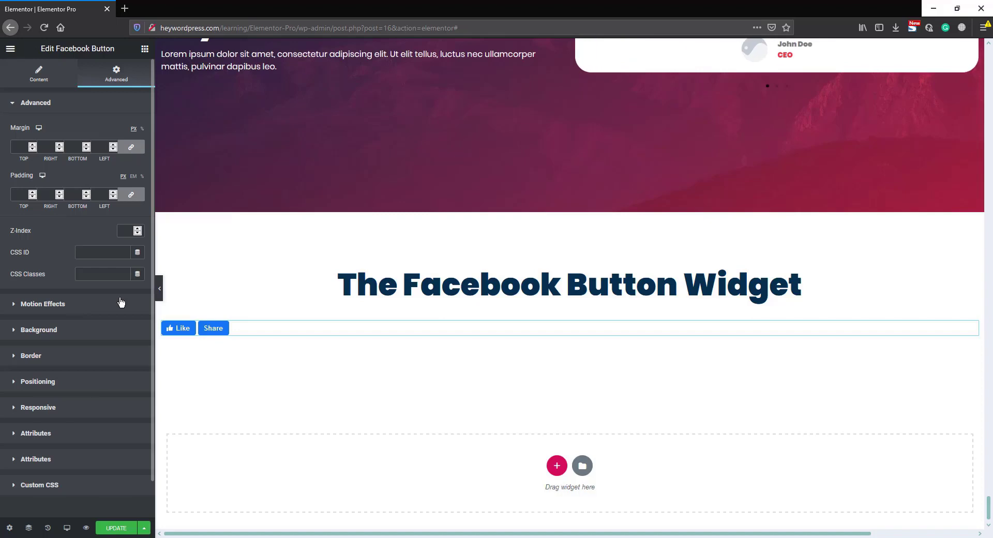
Add a single-column section below the Facebook button section with a minimum height of 70 VH.
click(557, 465)
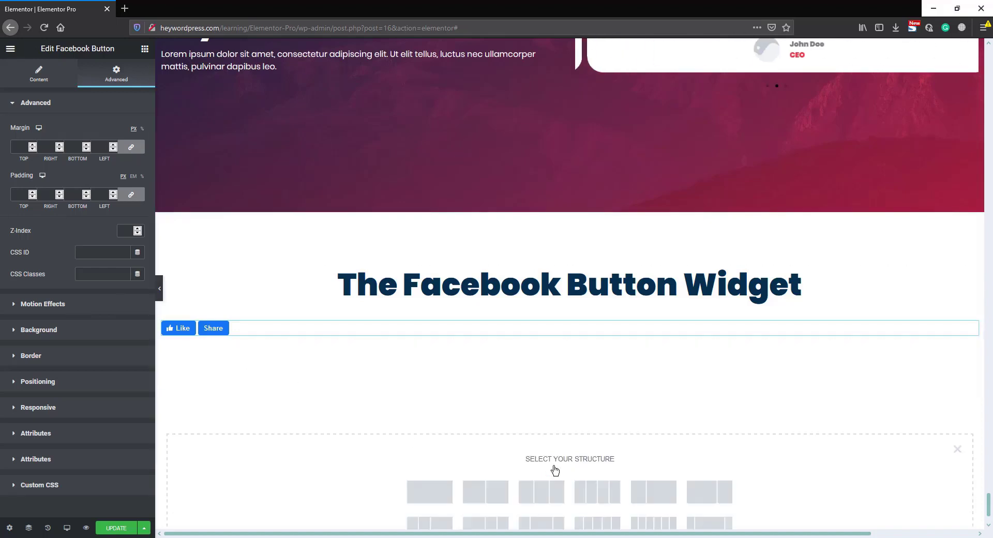
click(426, 494)
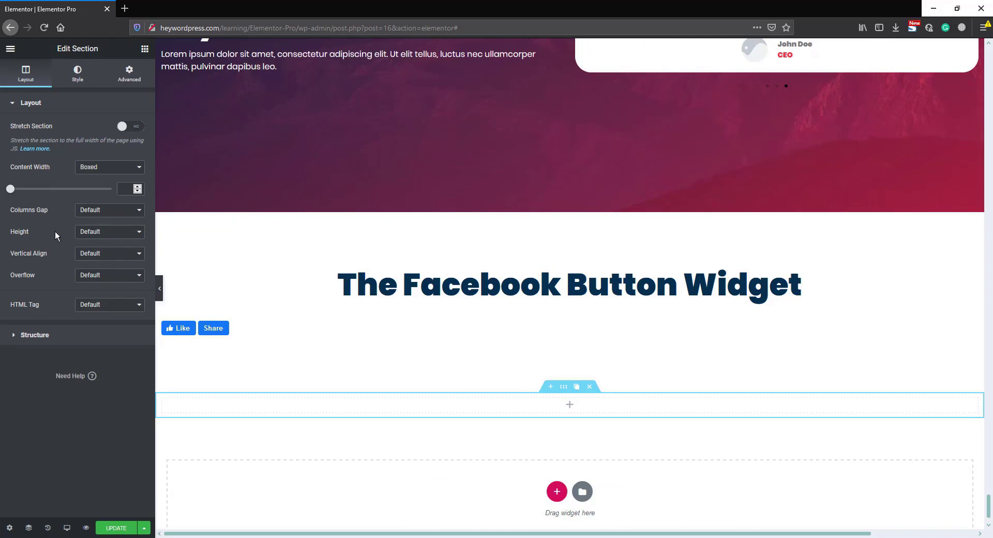
click(95, 231)
click(98, 267)
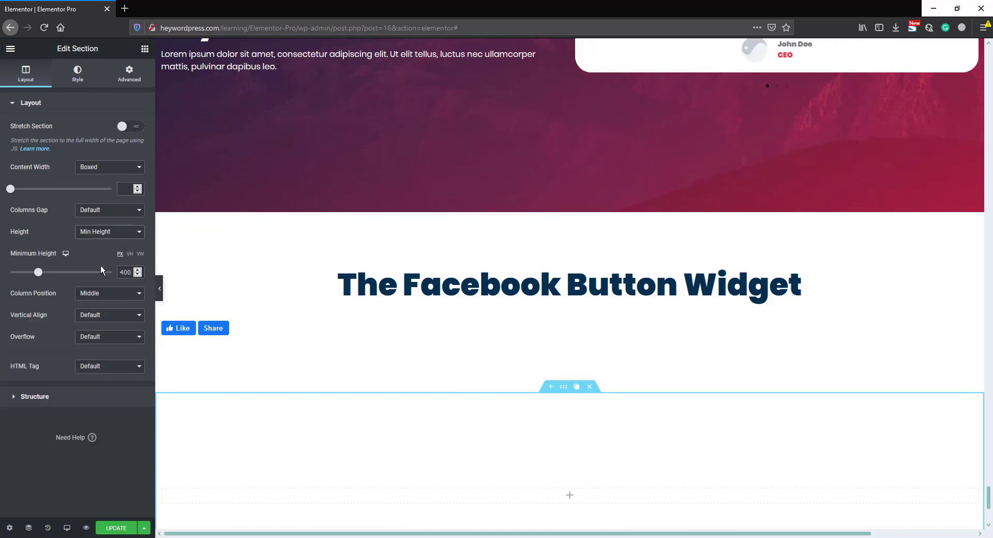
click(130, 254)
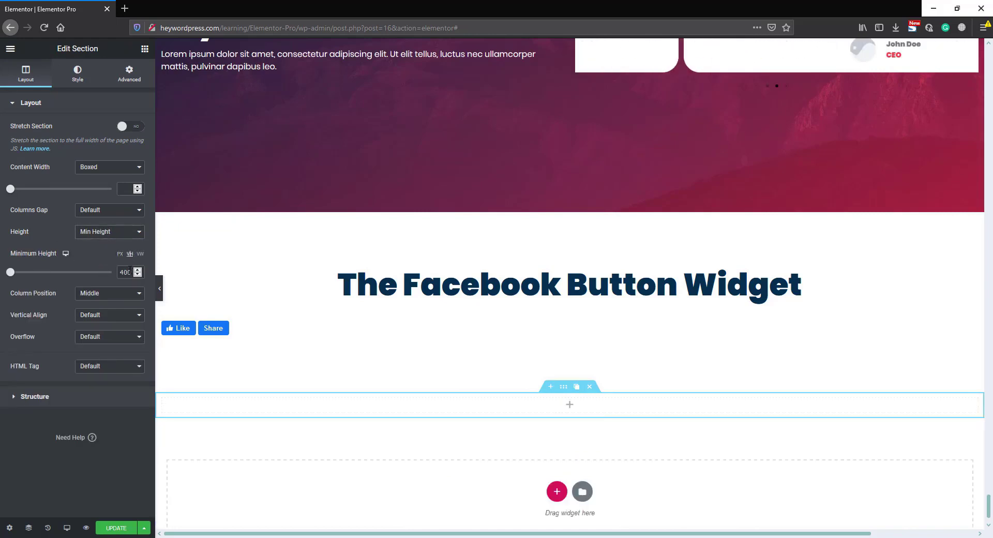
text(70)
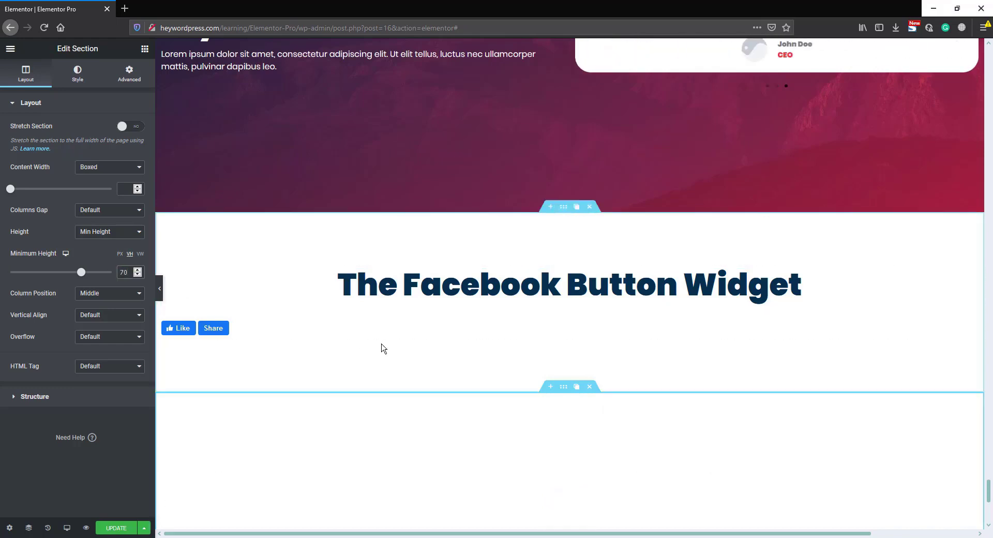
Duplicate the new section's column and place an Image widget in the second column.
scroll(381, 348, down, 5)
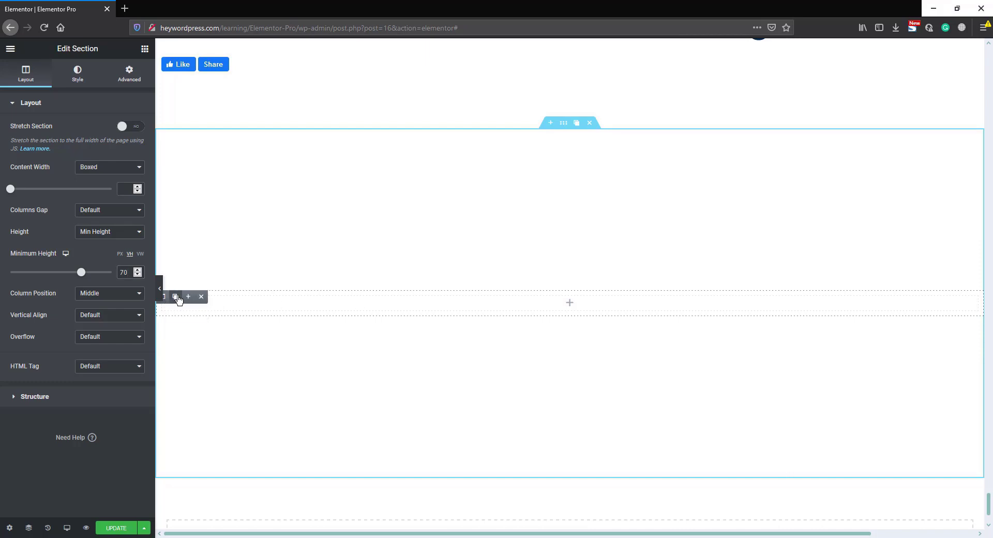
click(176, 298)
click(145, 50)
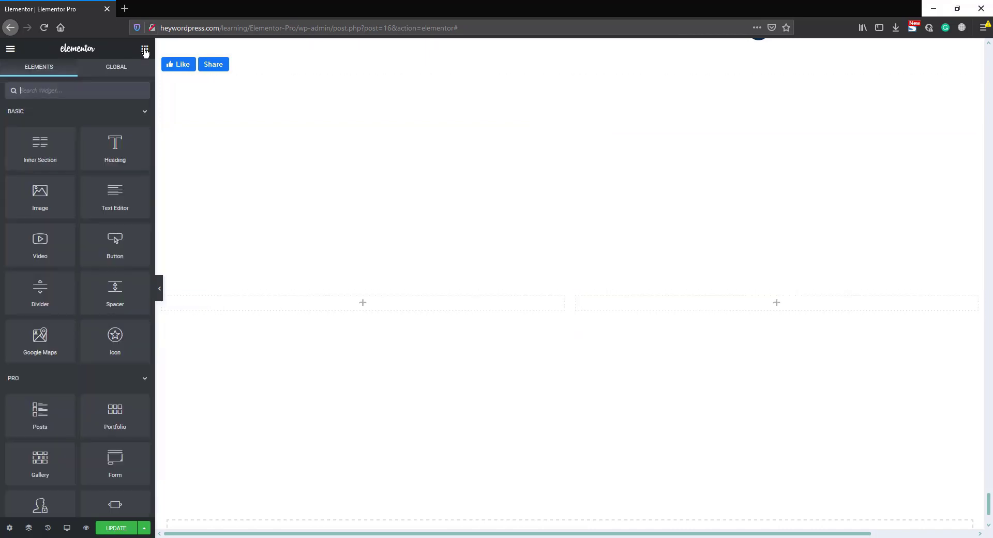
drag(40, 197, 785, 303)
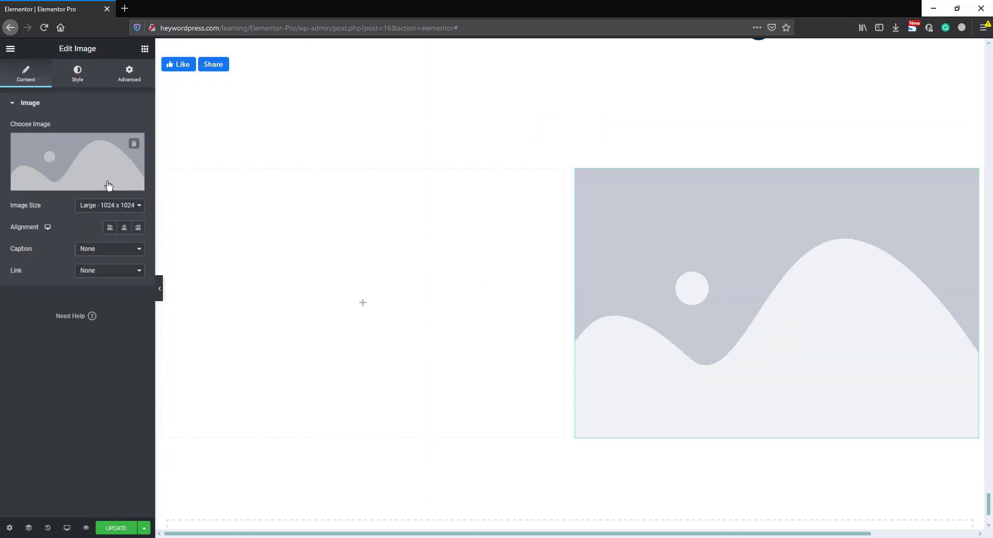
Insert the illustration of a woman reading on stacked books from the media library into the Image widget.
click(68, 157)
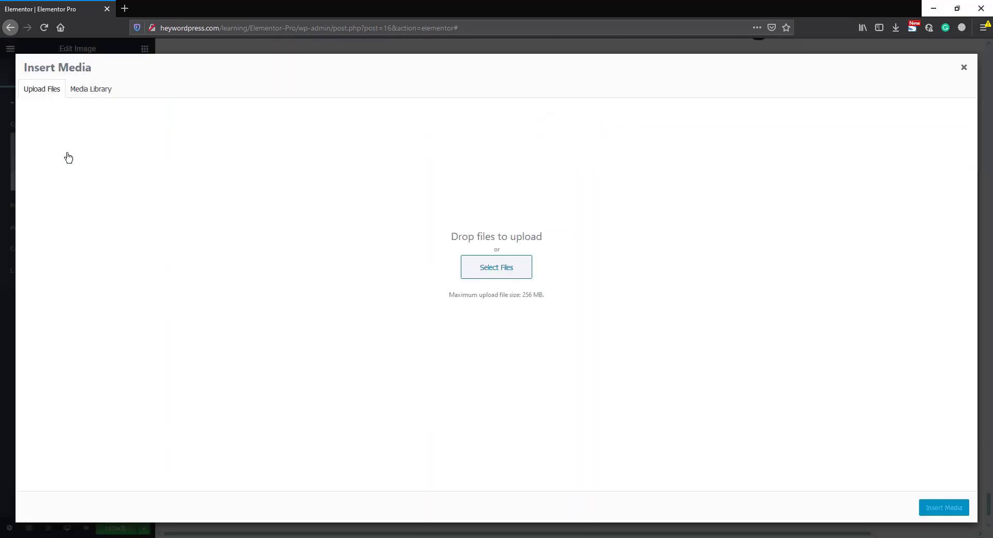
click(87, 91)
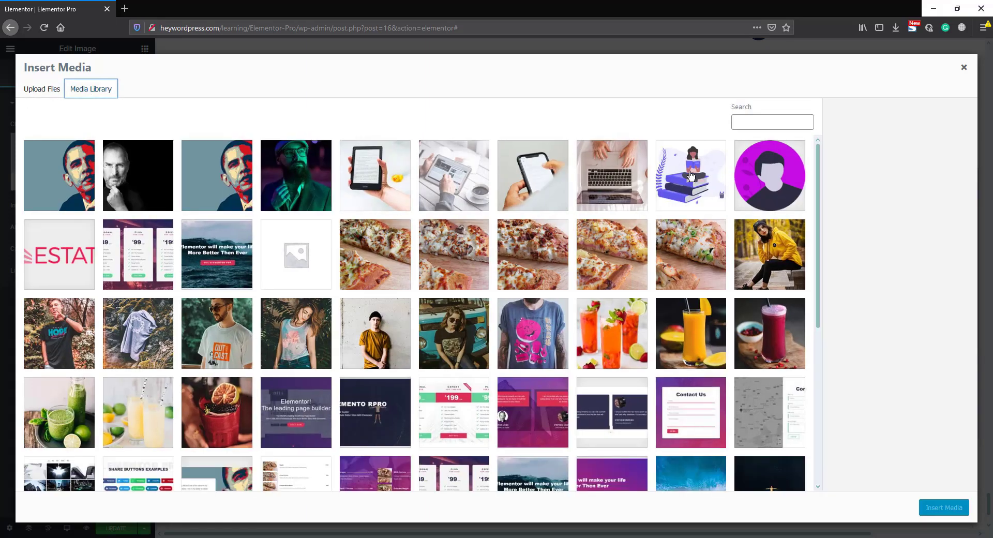
click(691, 176)
click(939, 509)
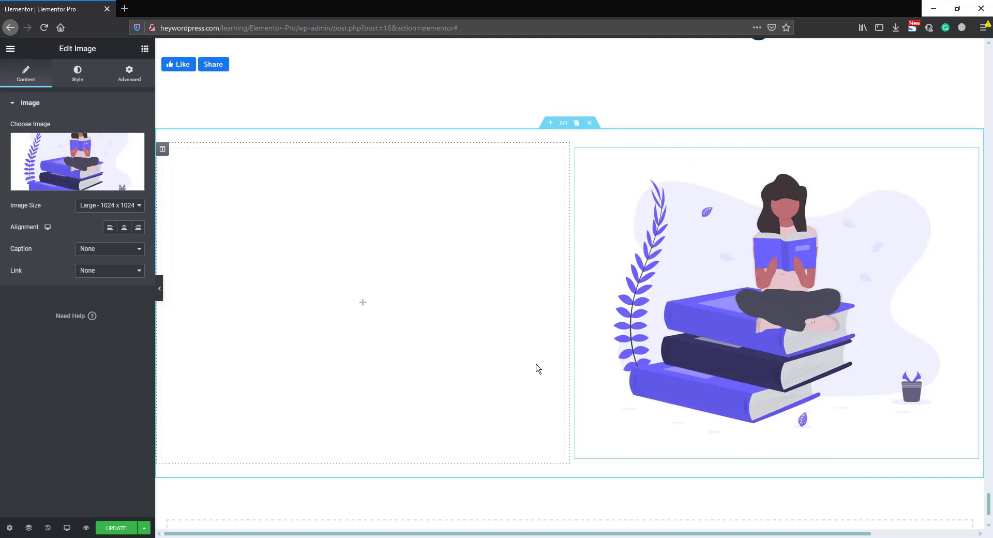
Add a Heading widget to the empty first column with the title "Hey Wordpress".
click(144, 48)
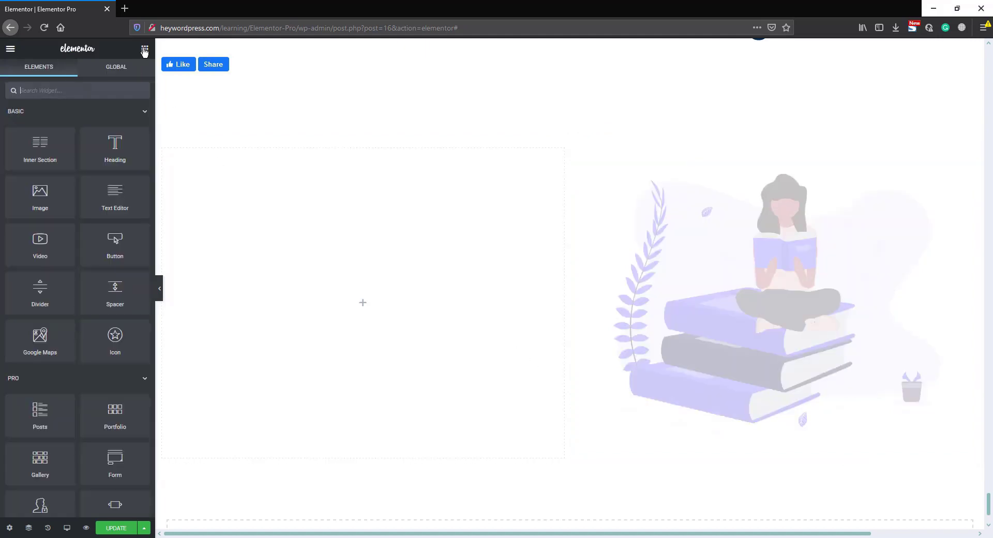
drag(113, 144, 357, 295)
drag(108, 139, 1, 139)
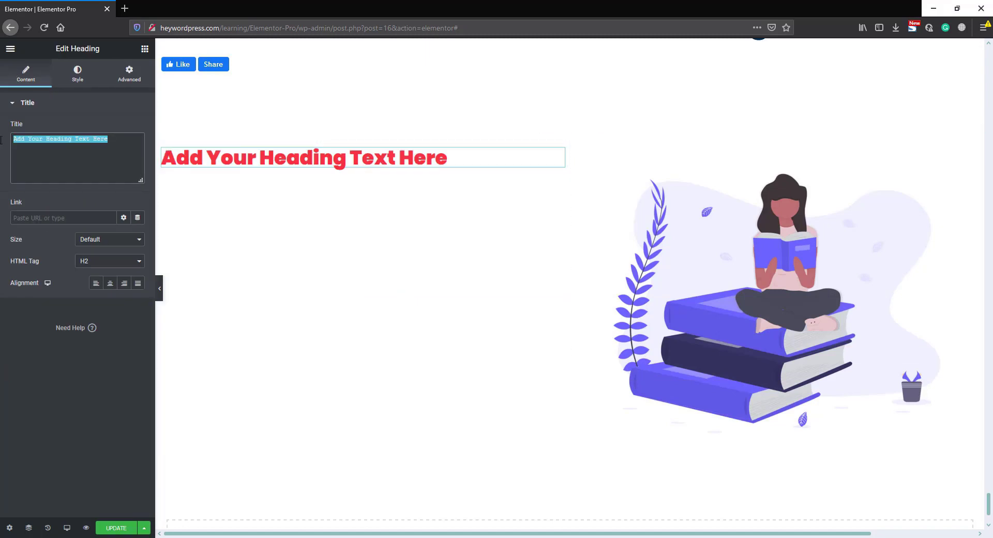
text(Hey Wordpress)
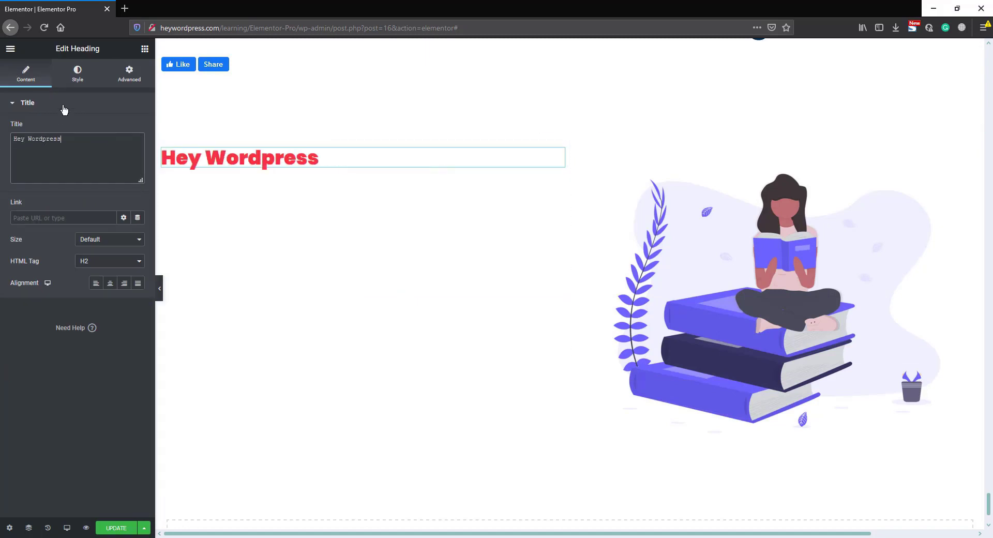
Style the "Hey Wordpress" heading with the dark navy text color #101628 and a font size of 85 px.
click(78, 74)
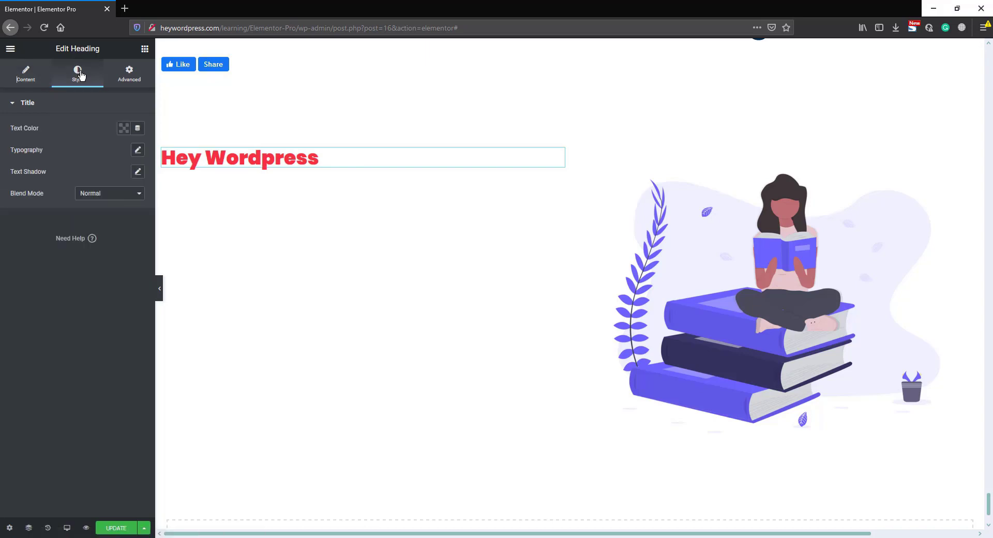
click(124, 128)
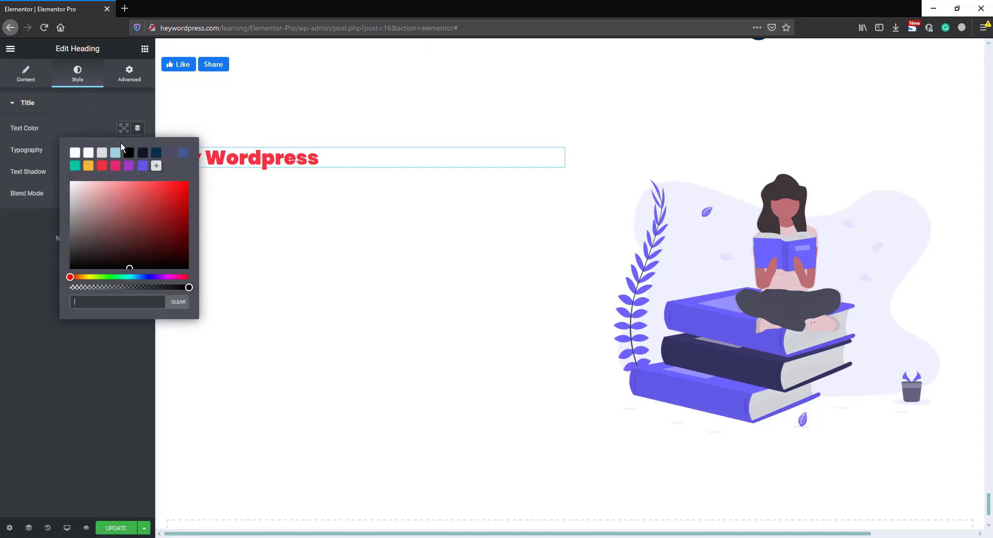
click(143, 154)
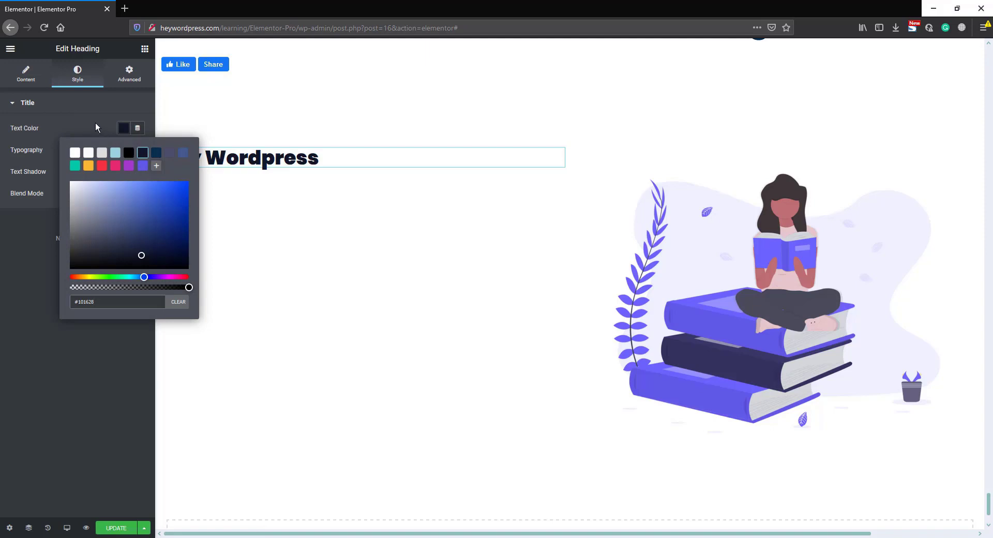
click(96, 127)
click(137, 150)
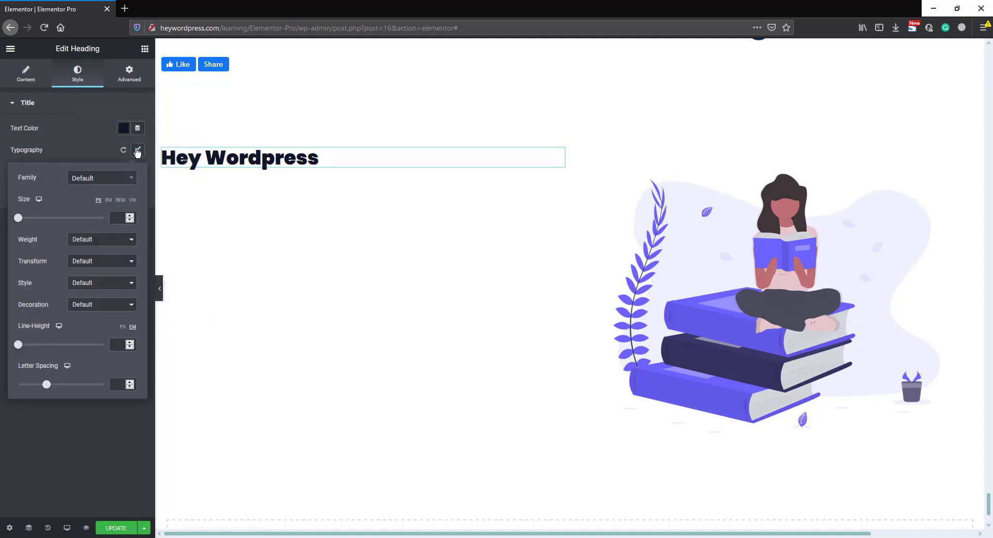
drag(20, 220, 56, 227)
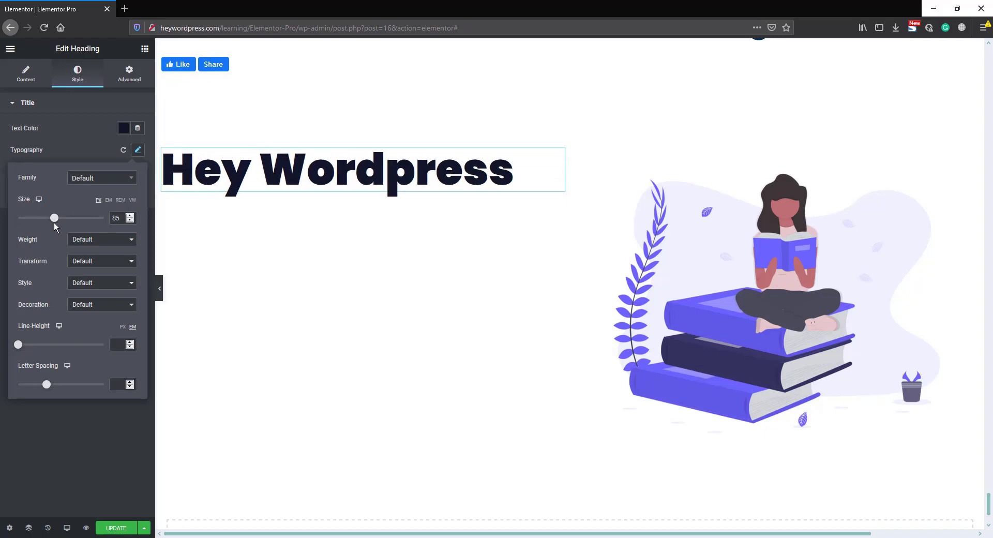
Add a second Heading below "Hey Wordpress" reading "Helping You To Create Successful Website", with a line break before "Successful".
click(145, 51)
drag(115, 149, 313, 200)
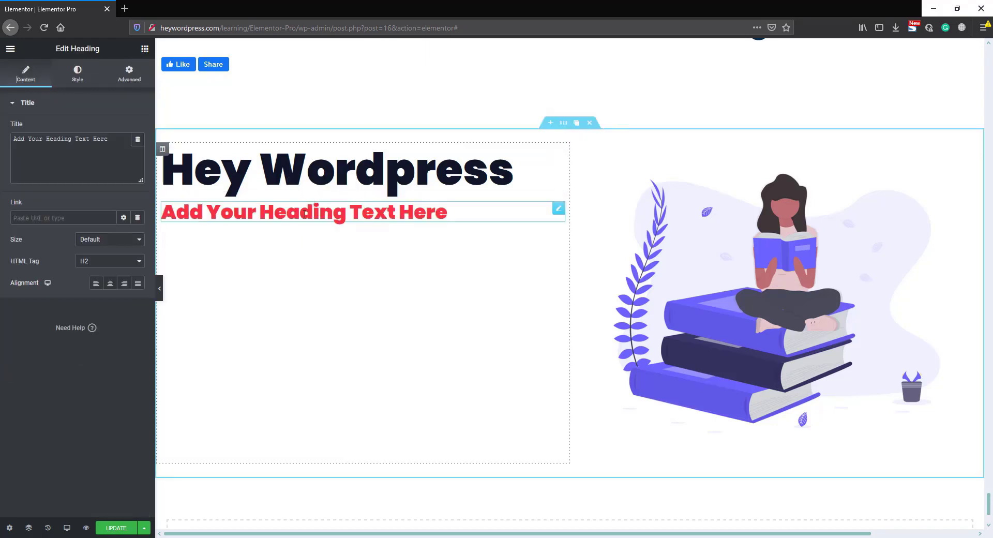
drag(111, 137, 3, 143)
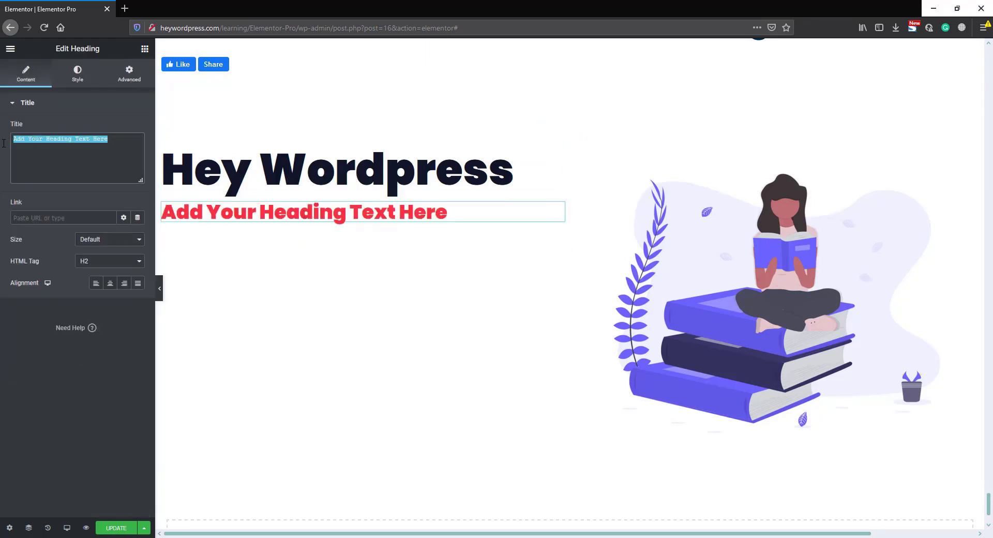
text(Helping You To Create Successful Website)
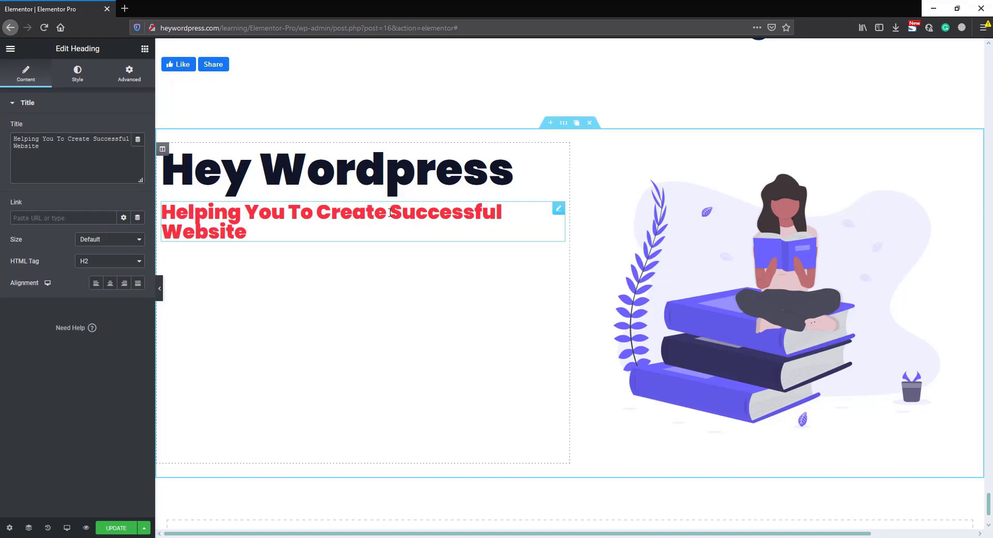
key(shift+Return)
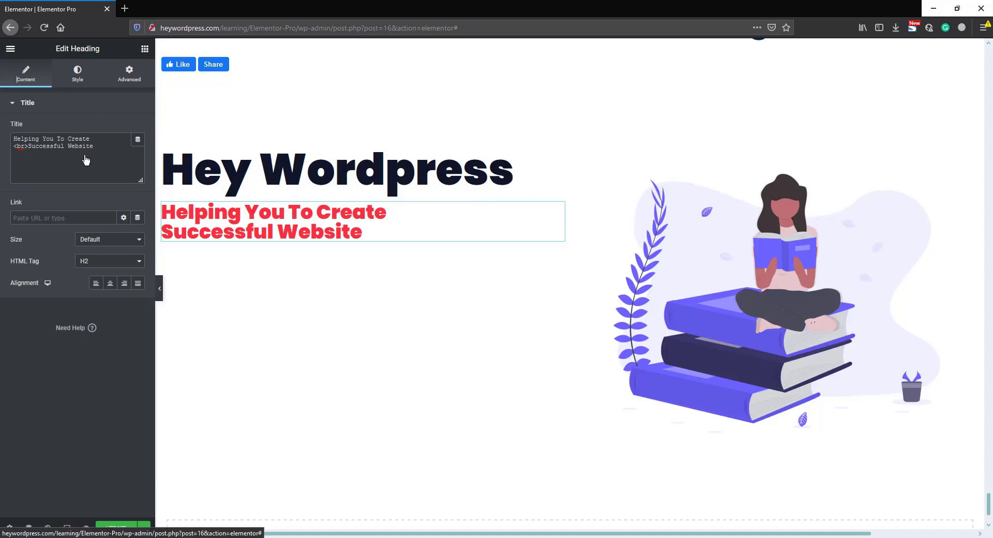
Set the second heading's text color to the preset slate blue.
click(77, 74)
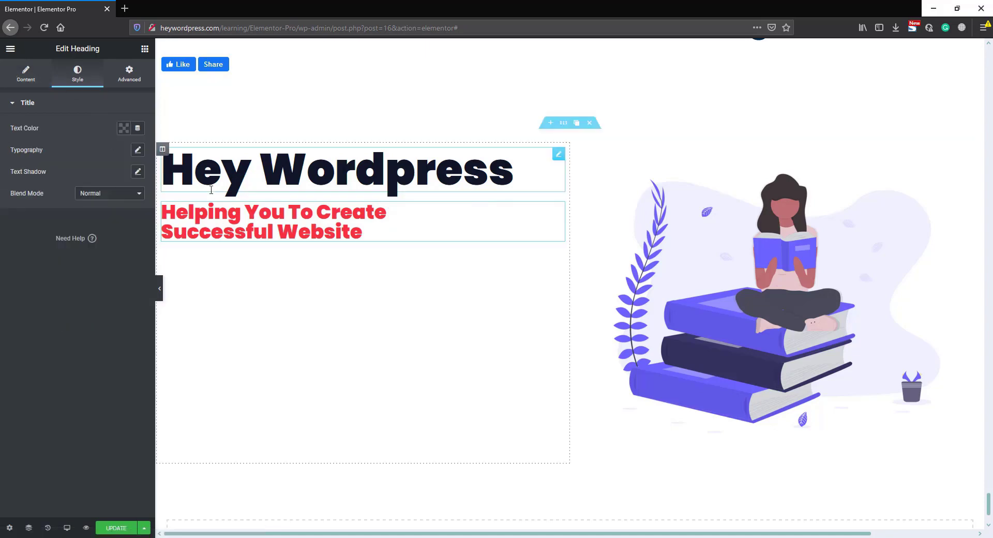
click(123, 128)
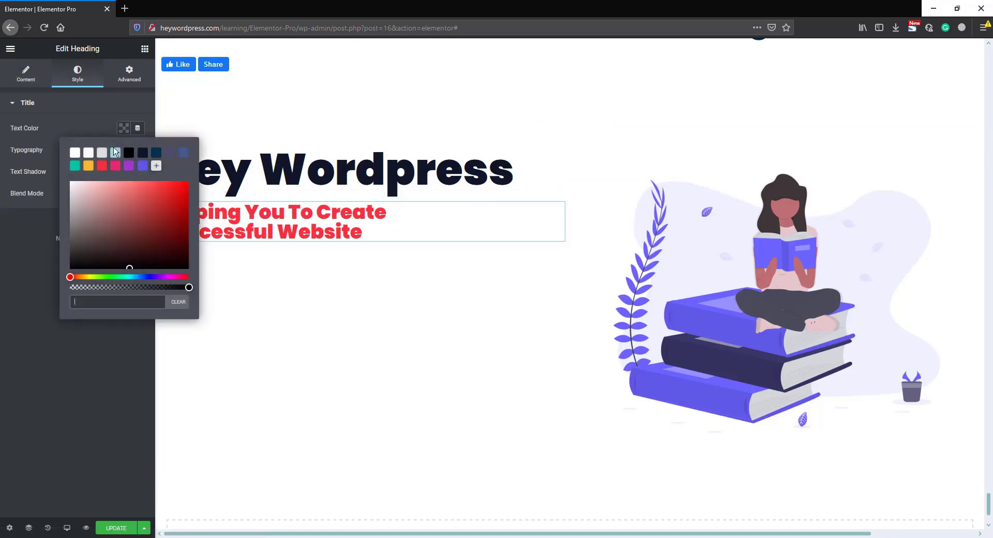
click(183, 153)
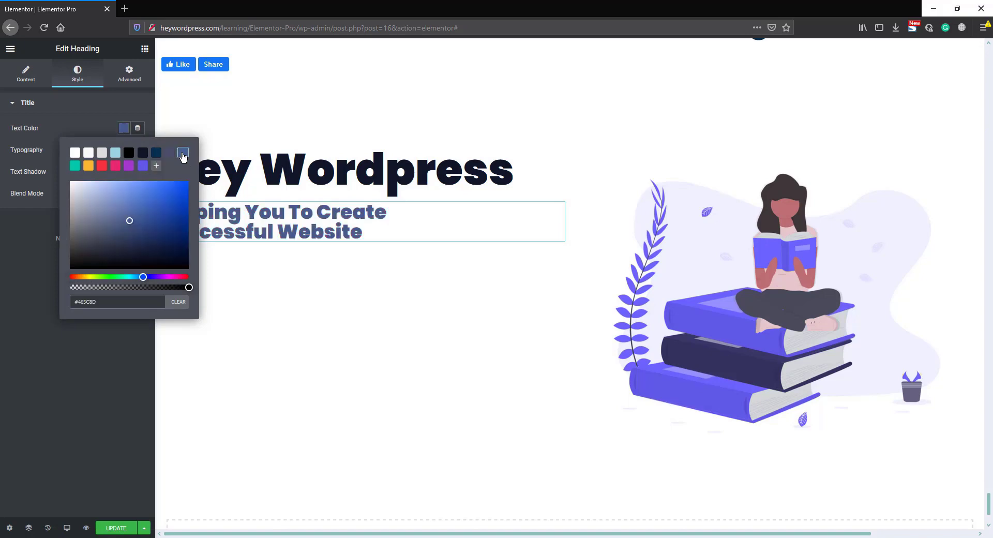
click(90, 129)
Set the second heading's typography to size 28 px, weight 400 and line height 1.5 em.
click(137, 151)
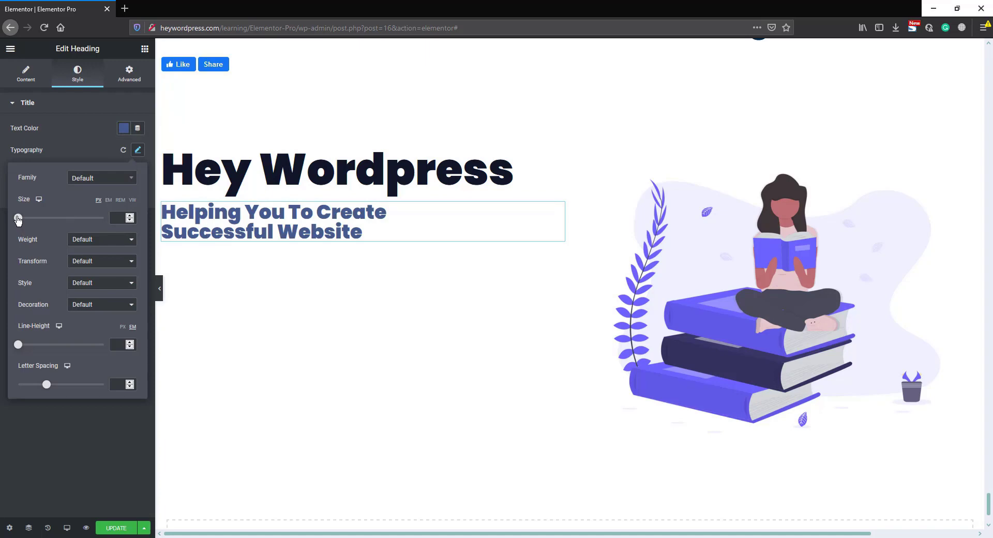
drag(21, 220, 33, 221)
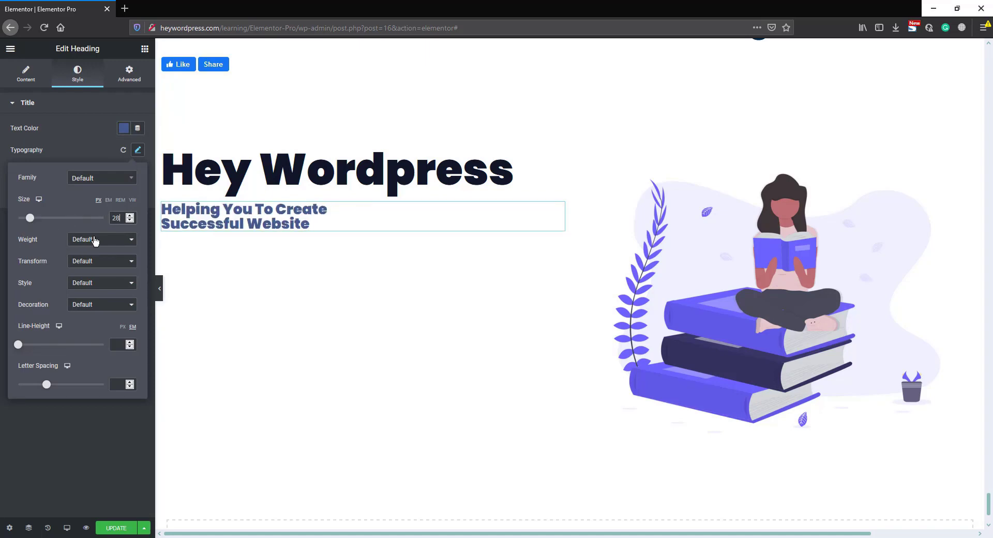
click(93, 240)
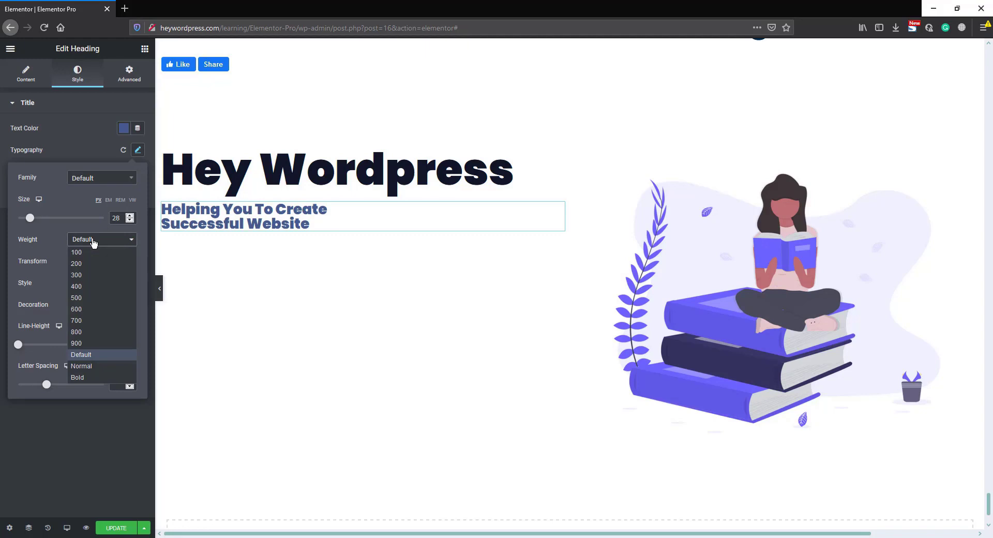
click(85, 288)
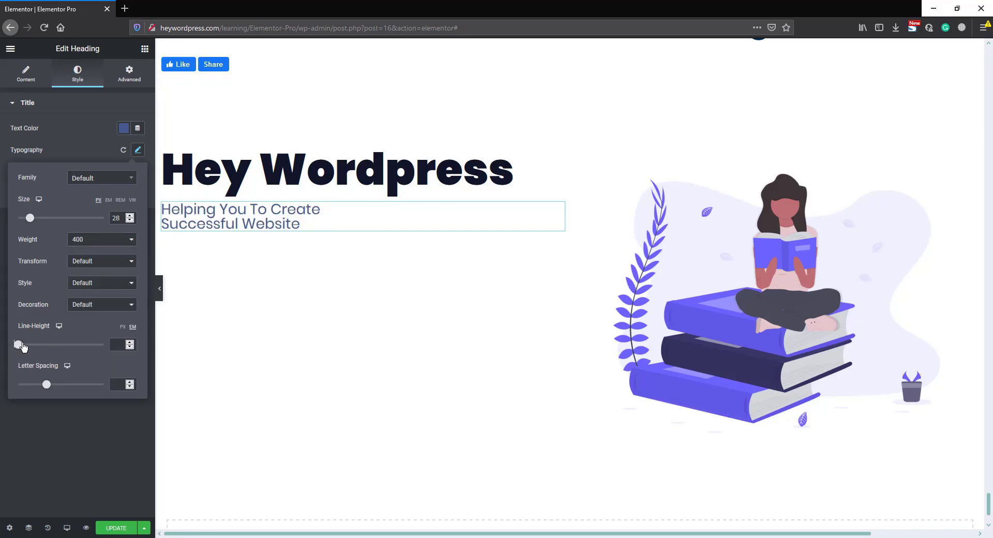
drag(22, 347, 32, 348)
click(130, 342)
click(131, 342)
click(131, 342)
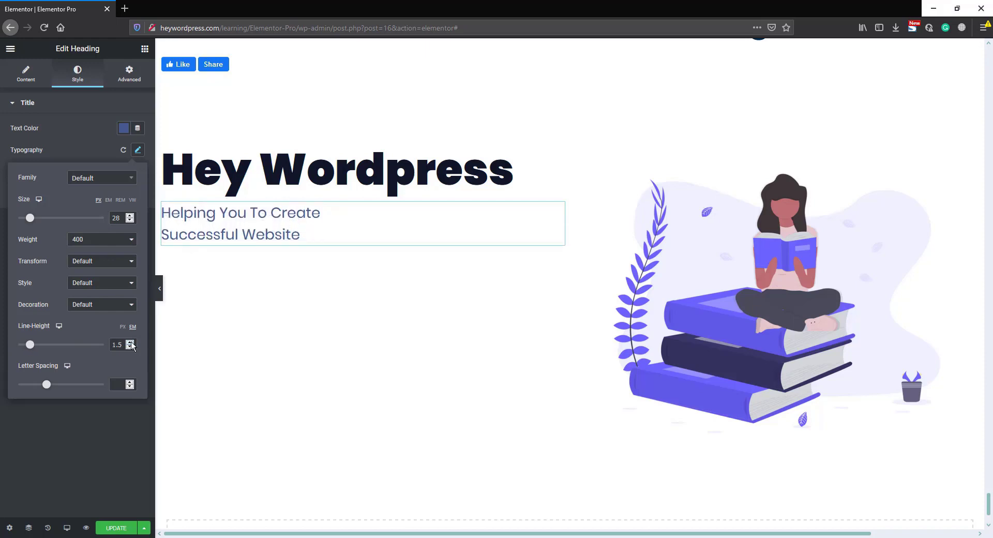
click(145, 49)
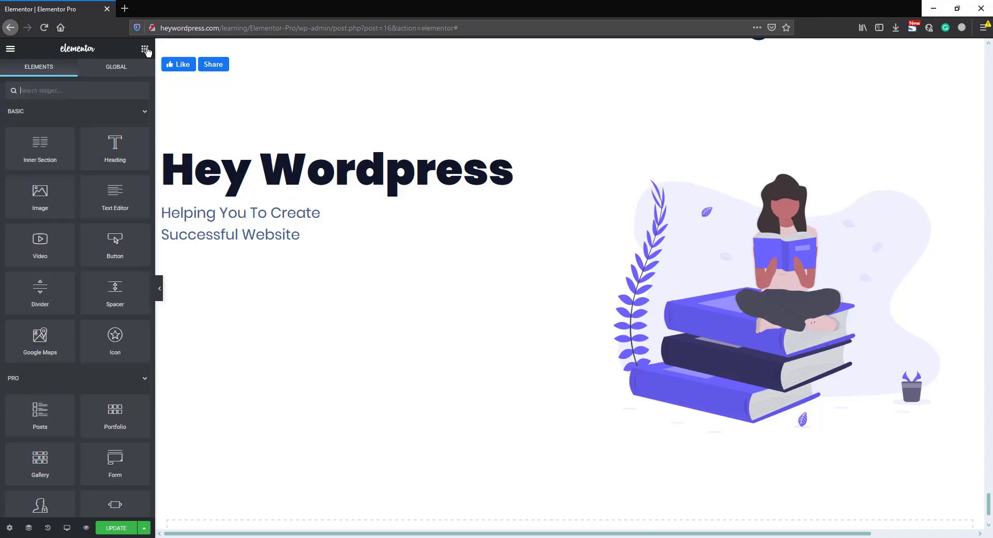
text(facebook)
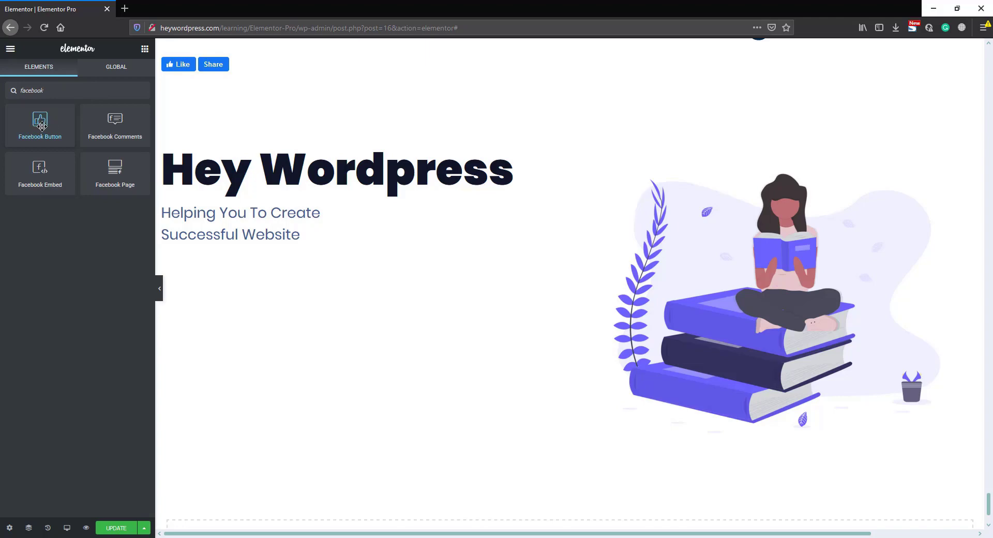
drag(42, 126, 231, 246)
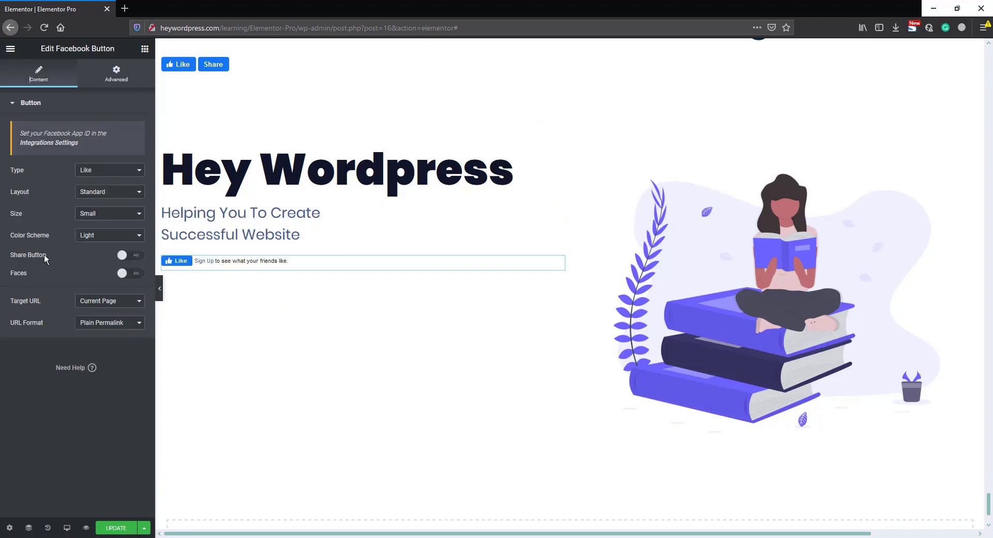
click(103, 301)
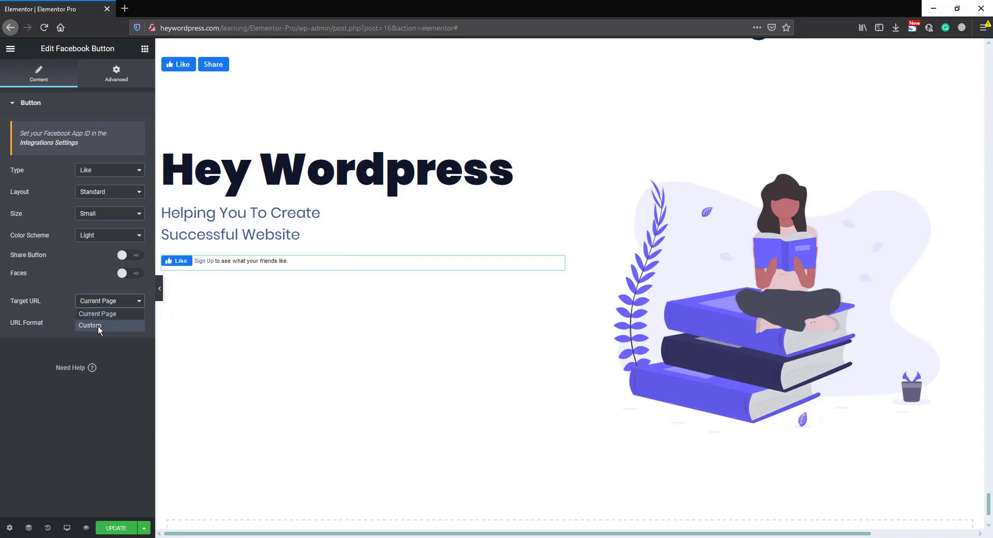
click(97, 325)
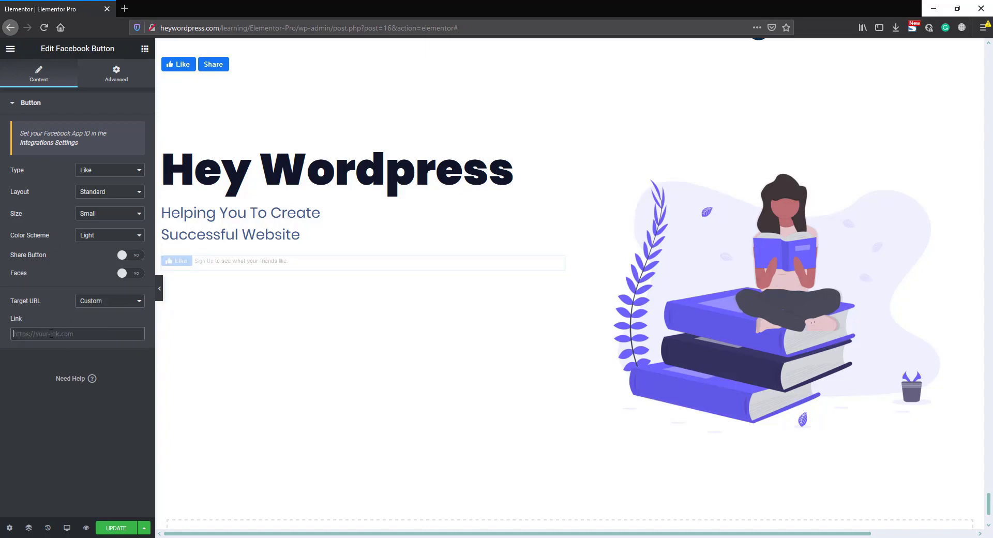
click(51, 333)
text(https://www.facebook.com/heywordpress)
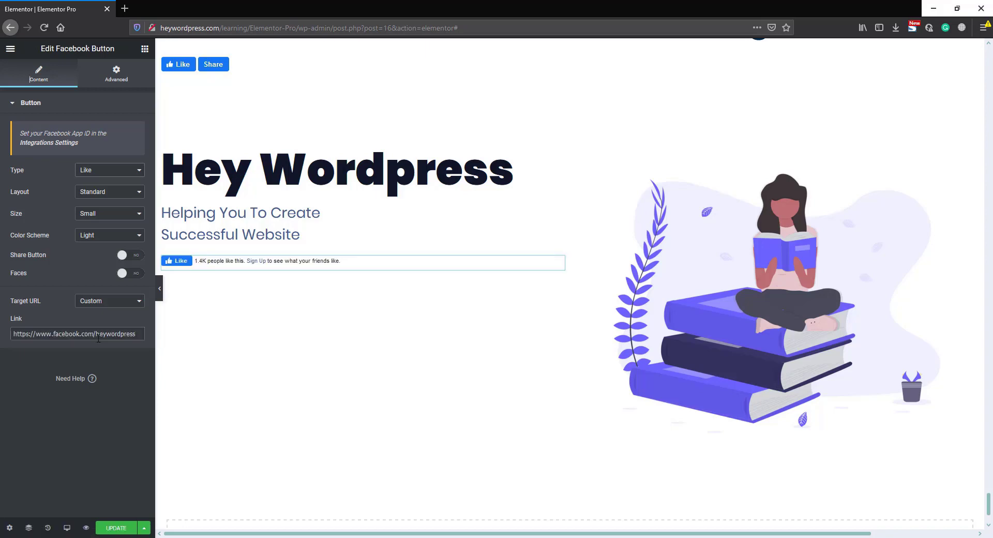
Configure the new Facebook Button with the Button layout, the share button enabled and the Large size.
click(98, 192)
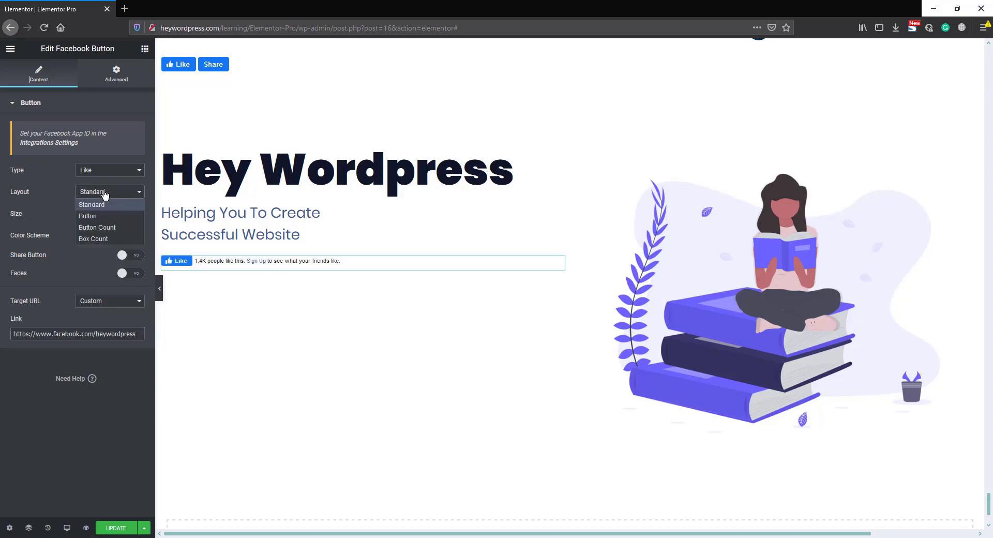
click(98, 215)
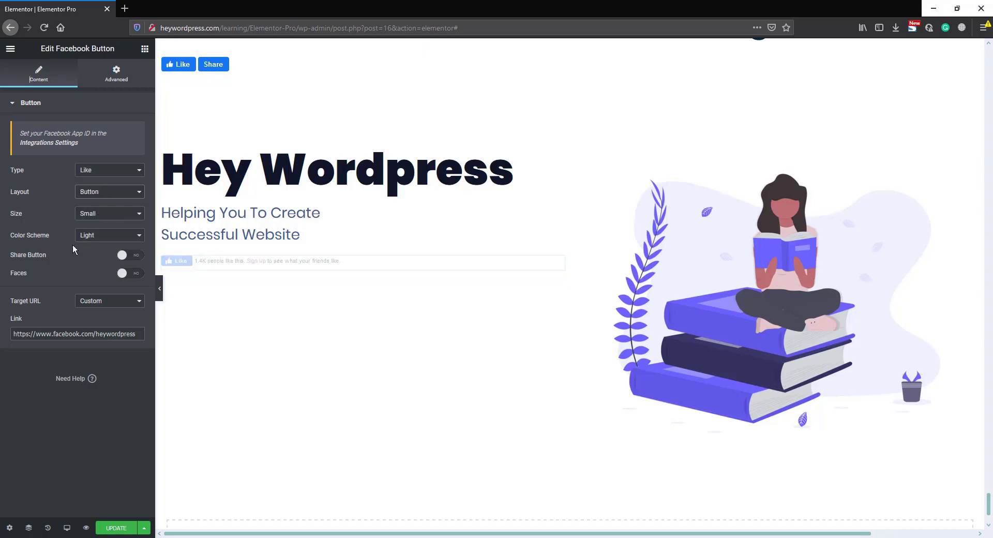
click(131, 256)
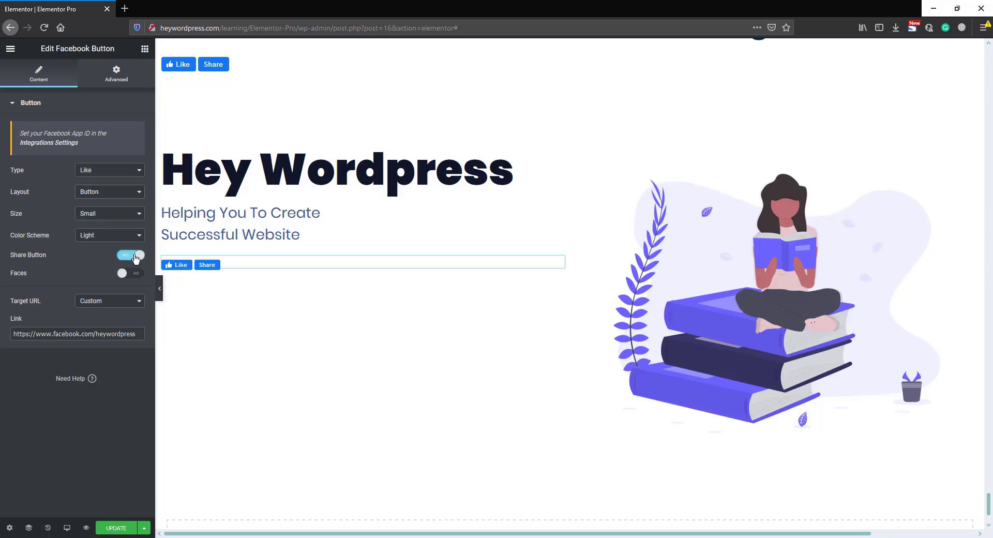
click(107, 219)
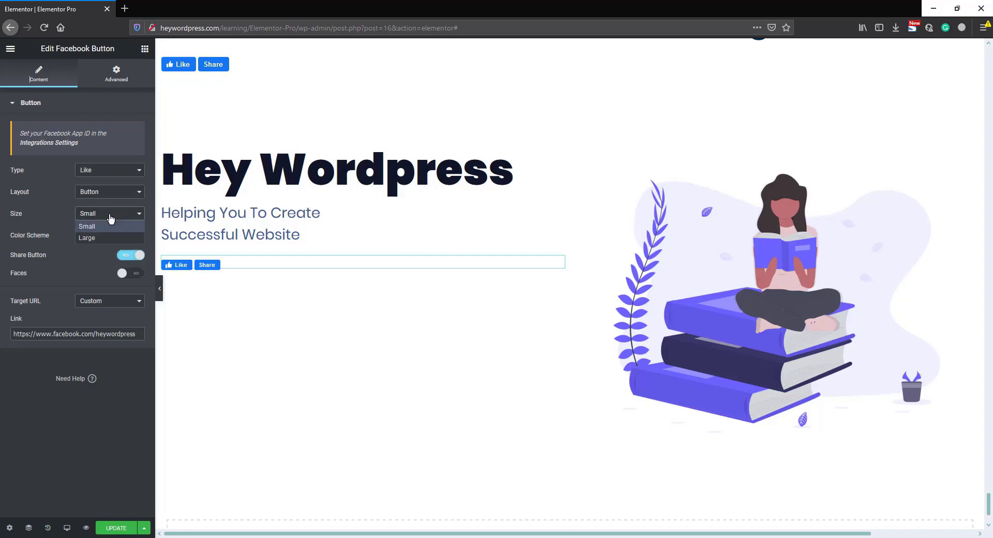
click(95, 241)
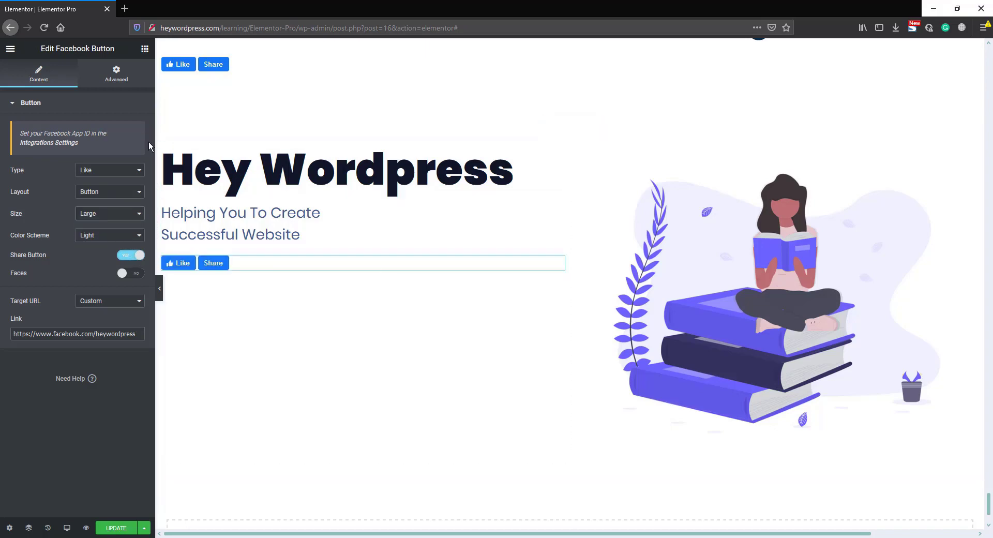
Set the vertical alignment of the column holding the headings and Facebook Button to Middle.
click(162, 149)
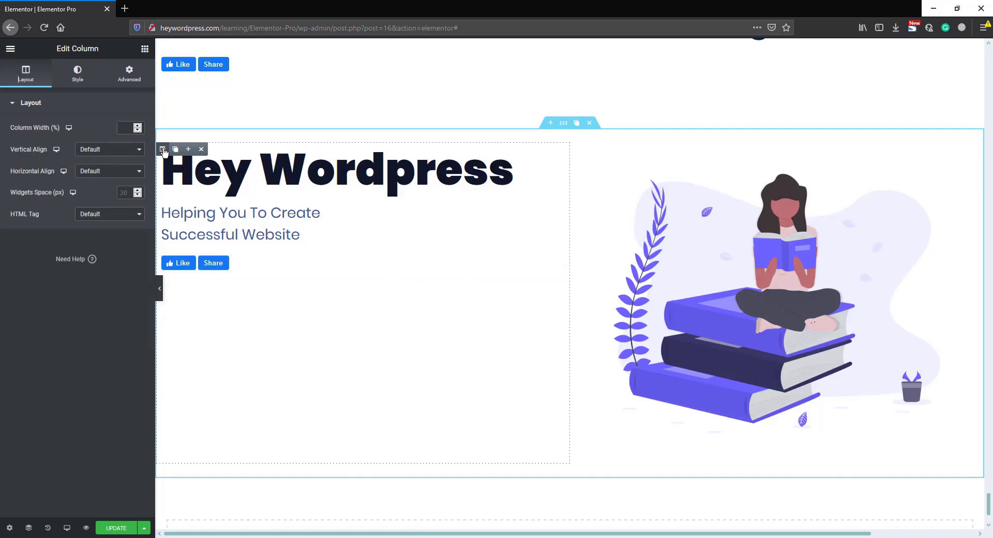
click(98, 149)
key(Escape)
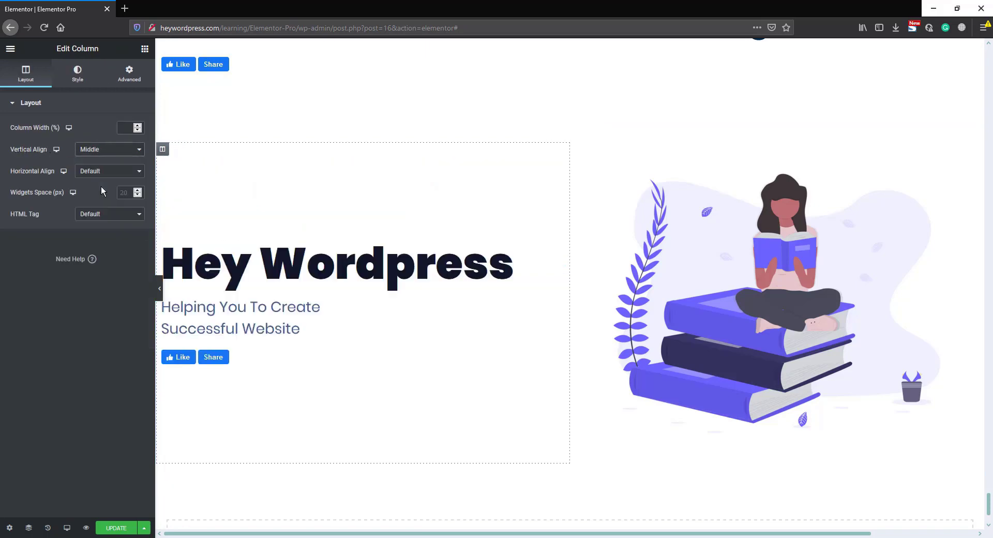
Set the border type of the section holding the headings and illustration to Solid.
mouse_move(481, 167)
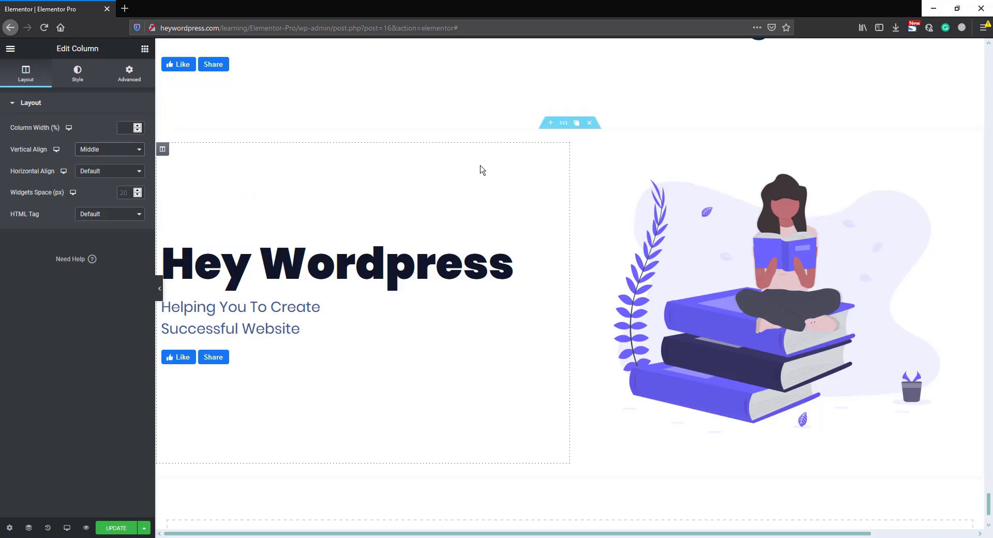
click(565, 124)
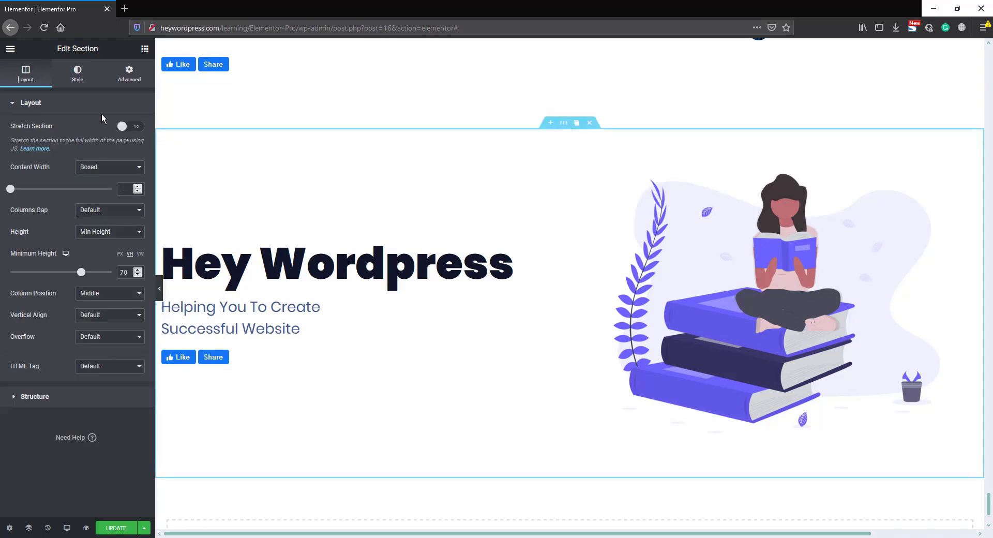
click(77, 74)
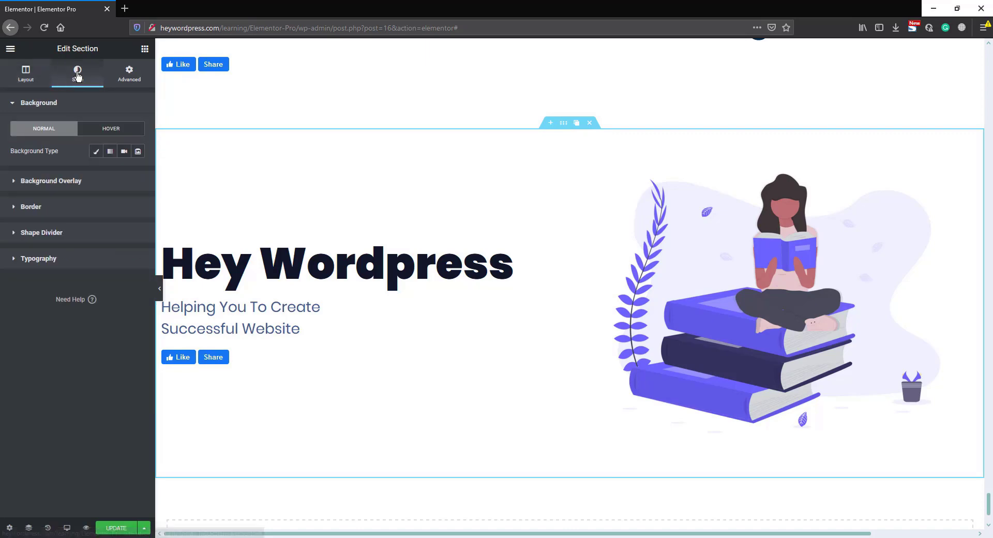
click(93, 207)
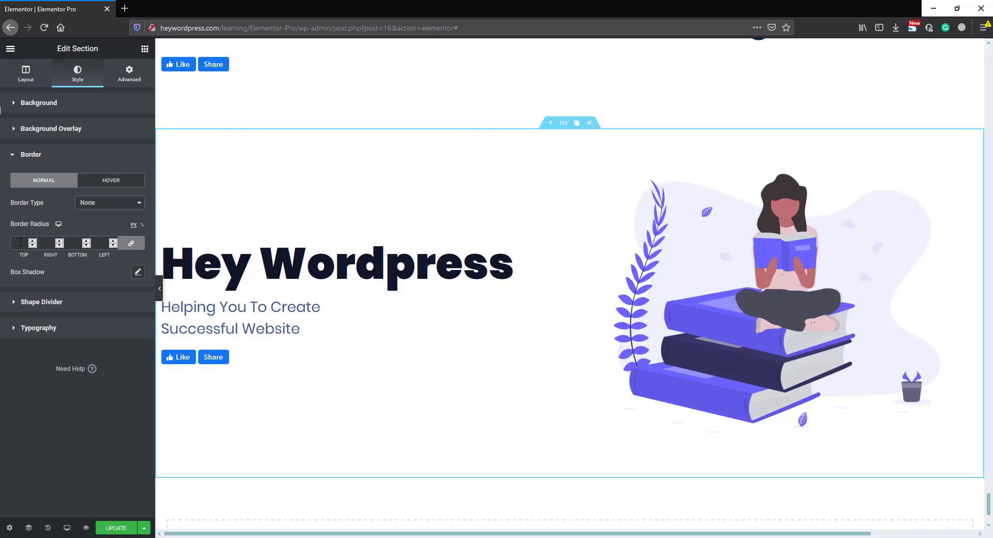
click(106, 203)
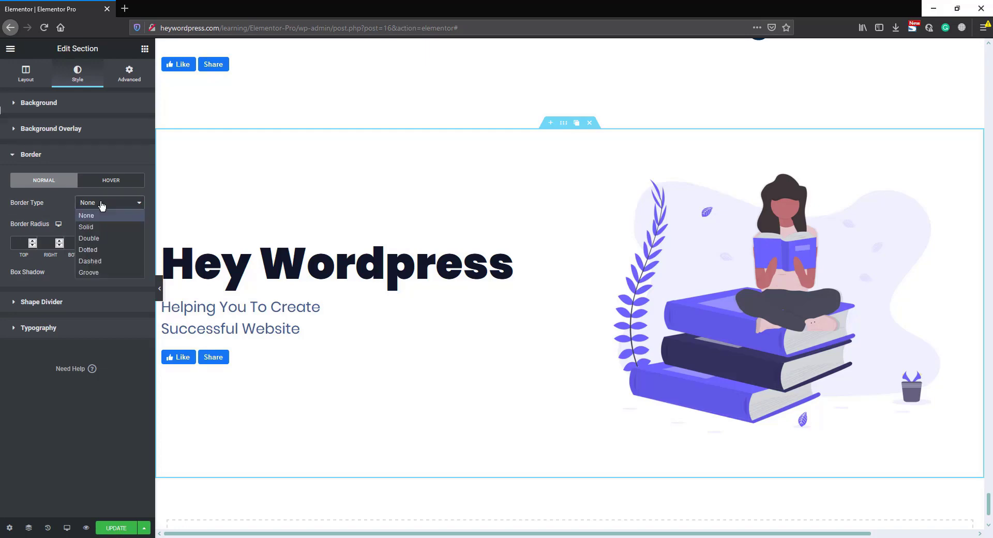
click(91, 229)
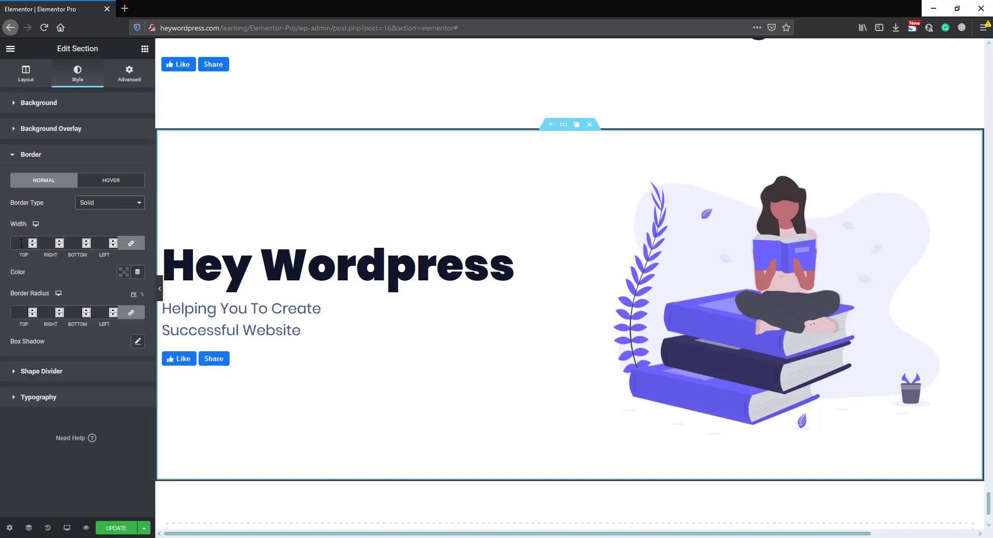
Unlink the section's border widths and set only the top and bottom widths to 1, leaving the sides at 0.
click(133, 248)
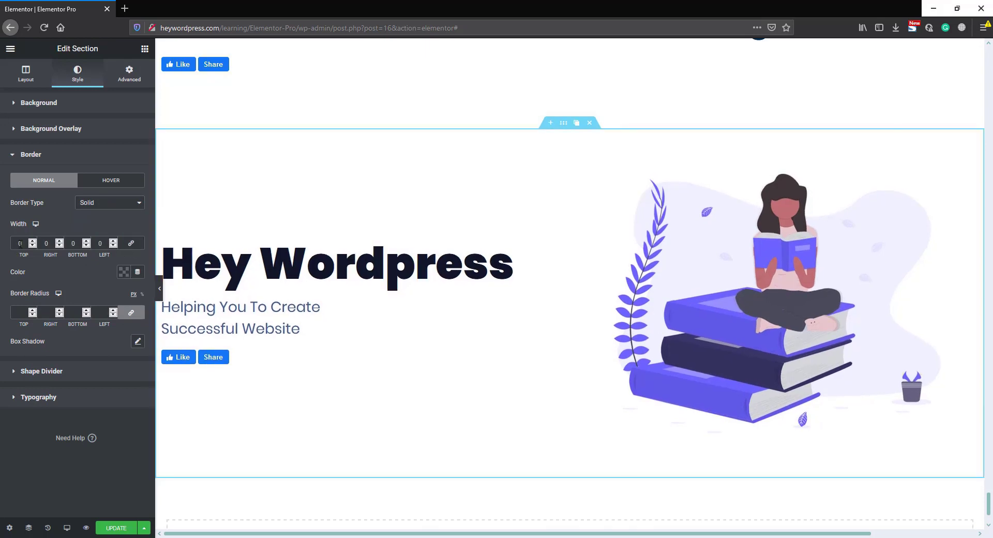
click(25, 242)
text(1)
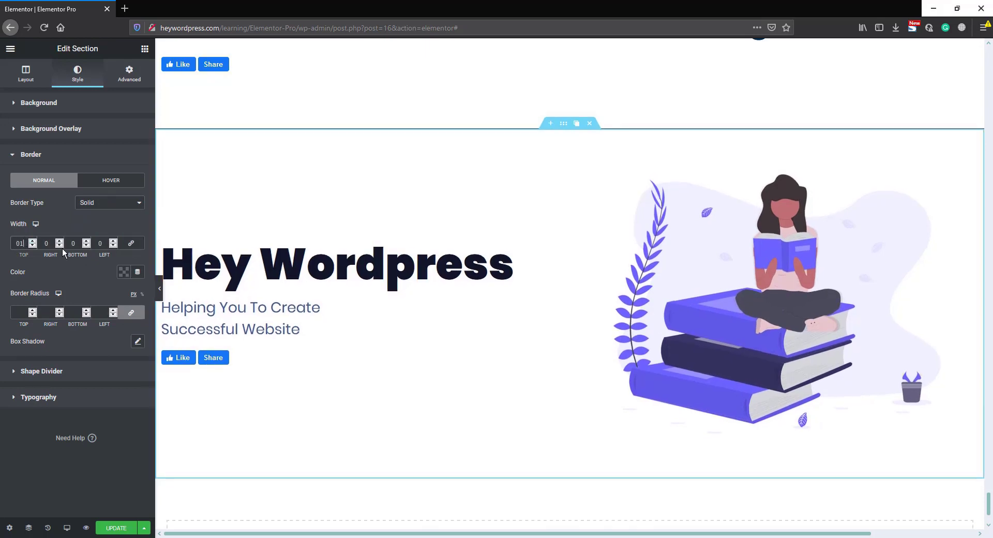
click(74, 243)
text(1)
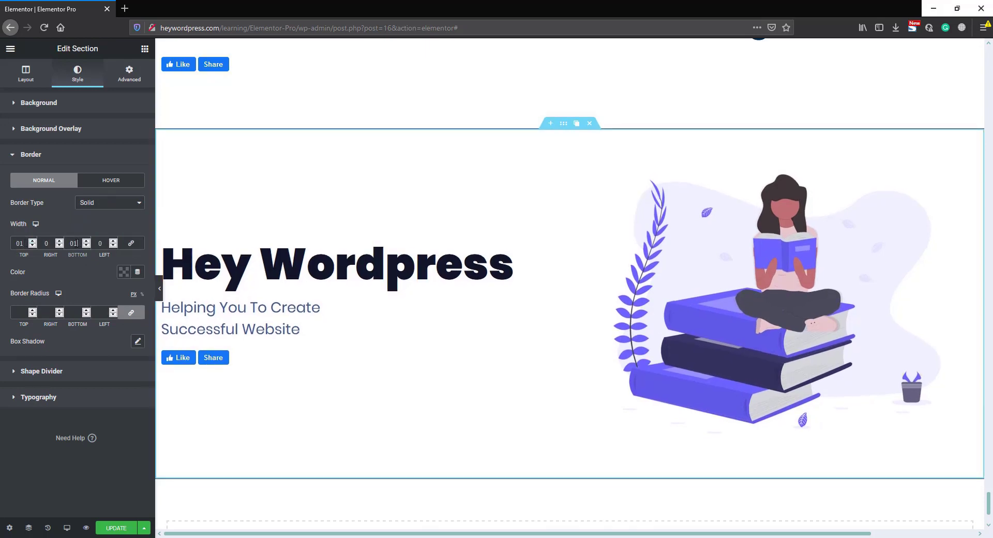
Set the section's border color to #ddd.
click(124, 271)
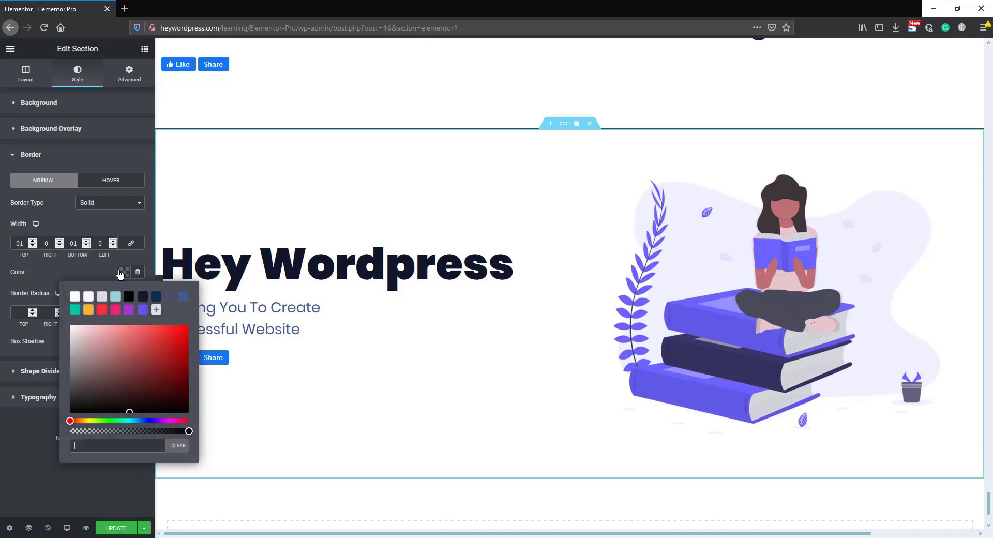
text(#ddd)
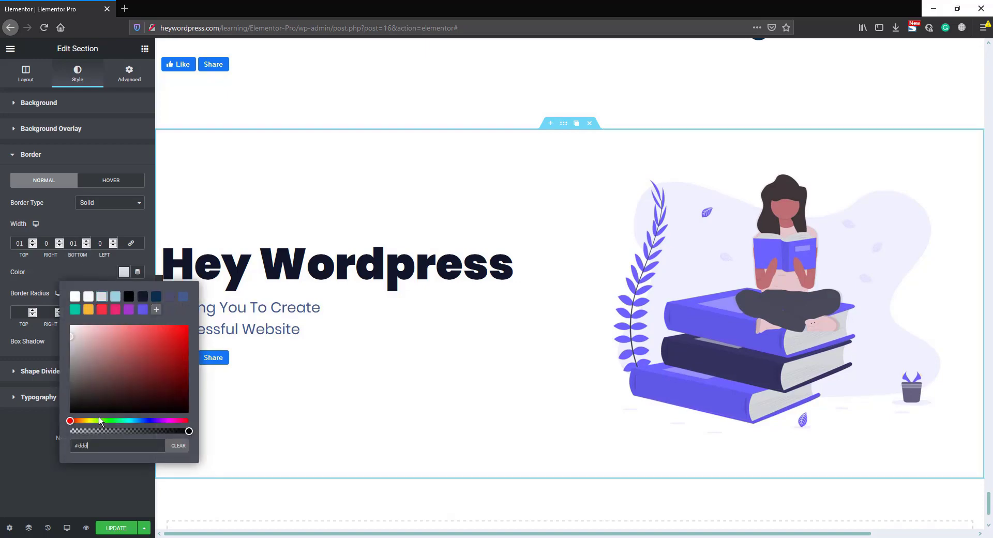
click(90, 479)
Update the page and preview it in the browser down to the finished Facebook Button section.
click(115, 528)
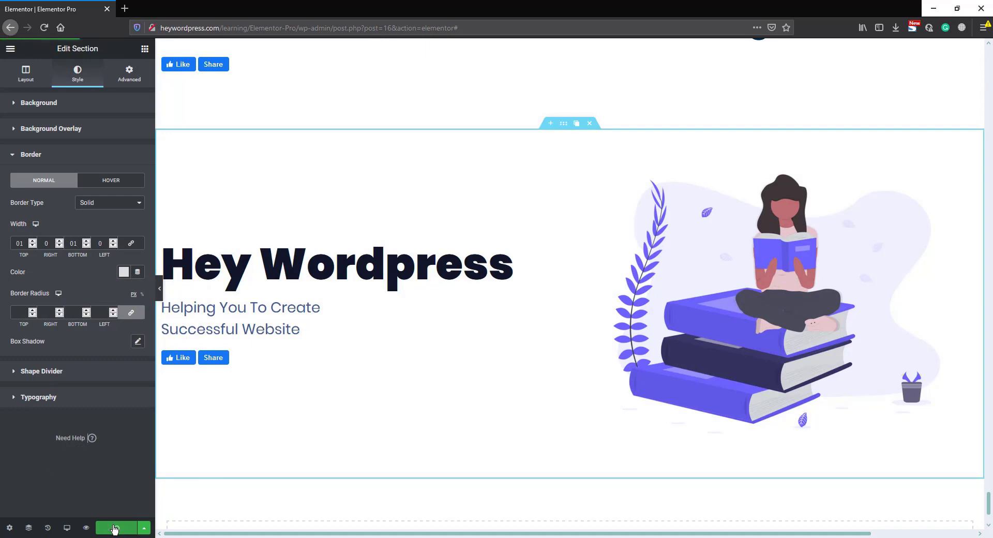
click(86, 528)
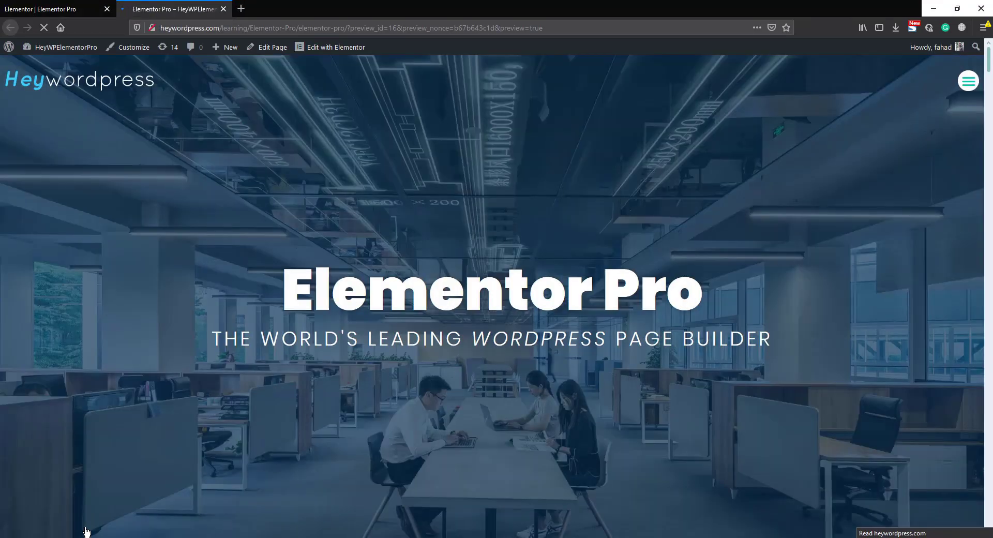
drag(990, 66, 991, 531)
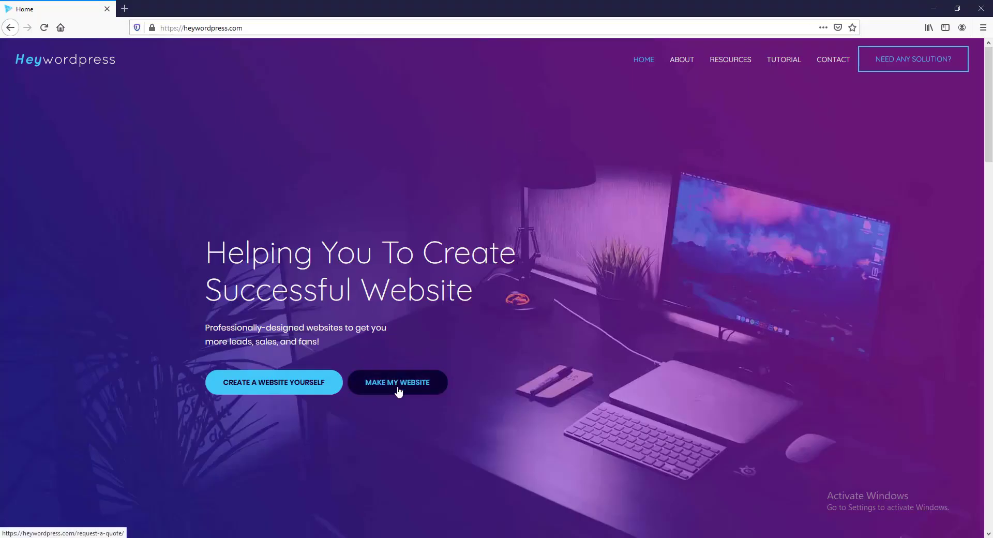
Open the Request A Quote form from the Make My Website option on the heywordpress.com home page.
click(399, 383)
scroll(417, 393, down, 6)
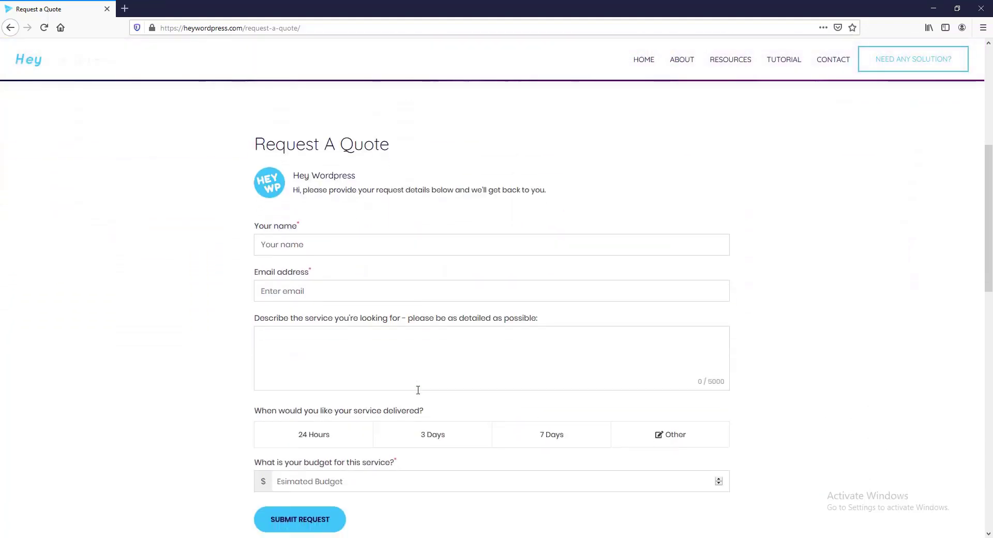
scroll(362, 290, down, 2)
Fill in the requester's name and e-mail, and describe needing a complete website for an online or Drop-shipping business.
click(313, 192)
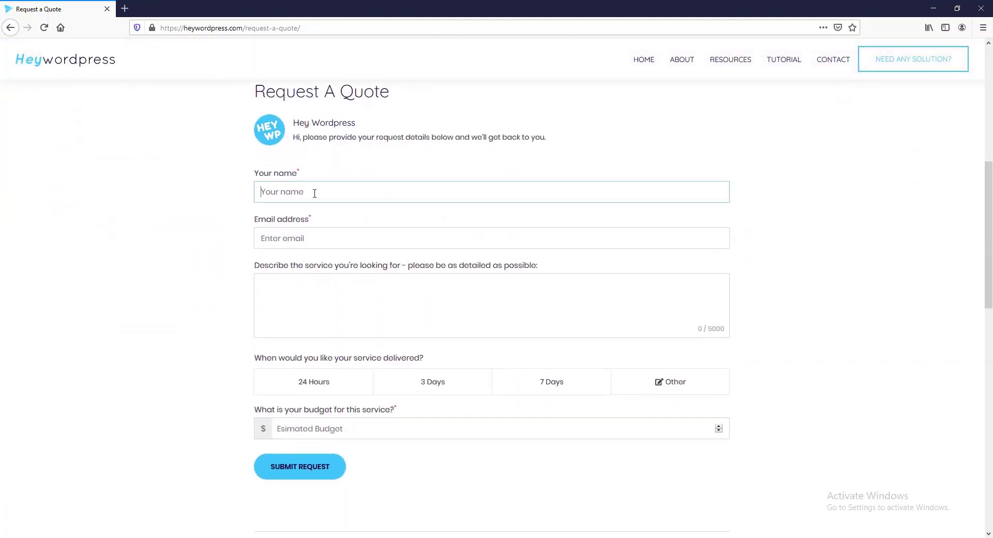
text(fahad Ah)
text(business or Drop-shipping business. please create a website for me...)
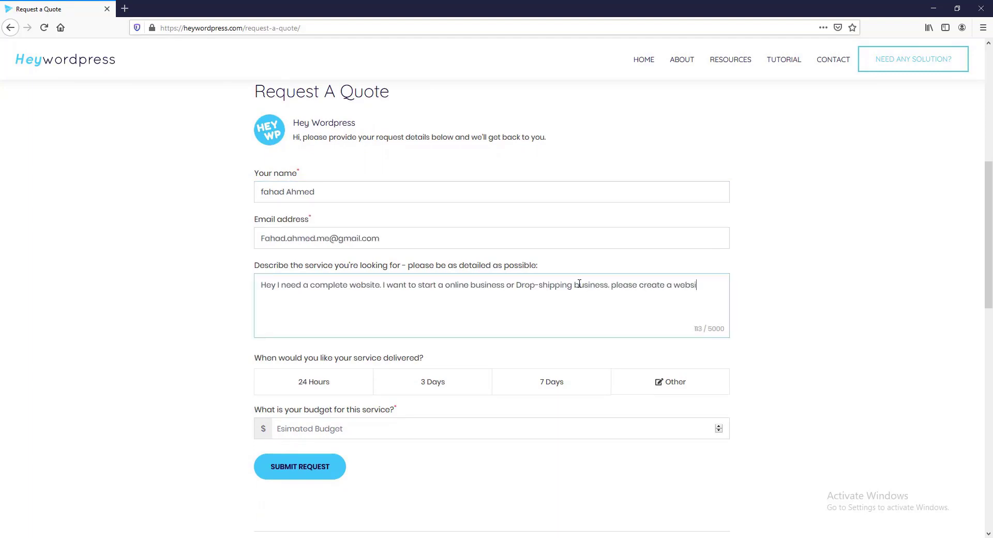
Choose delivery in 7 Days, enter a budget of $500 and submit the quote request.
click(552, 382)
click(315, 433)
text(500)
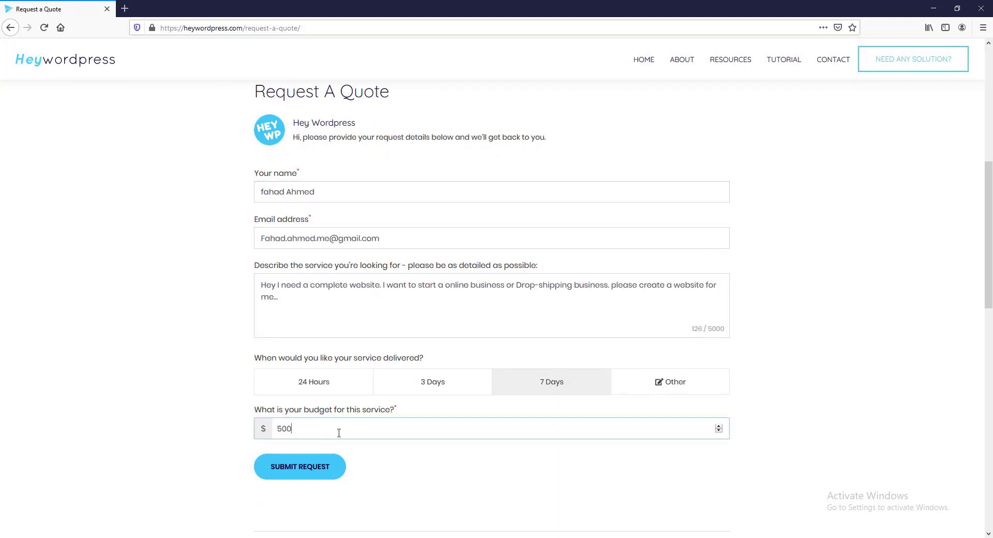
click(323, 470)
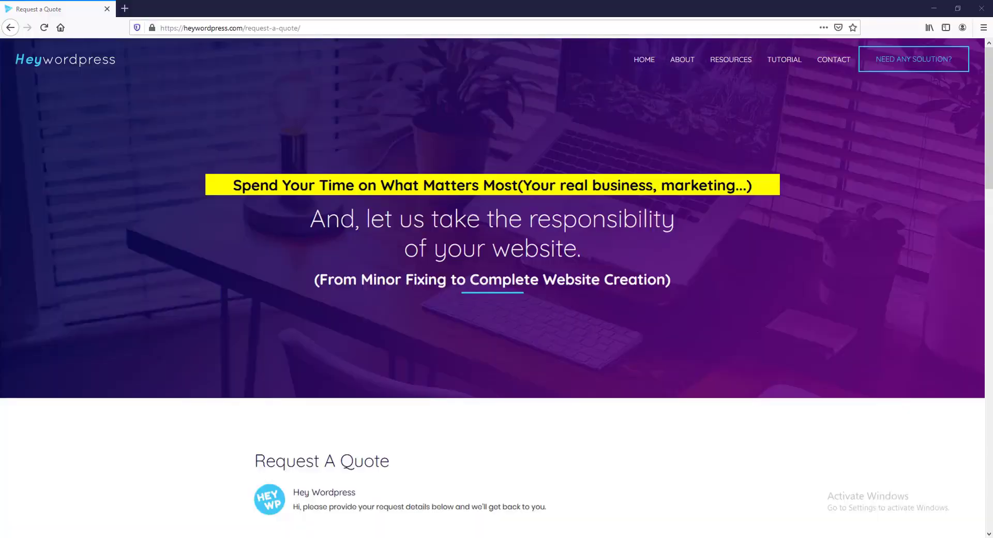